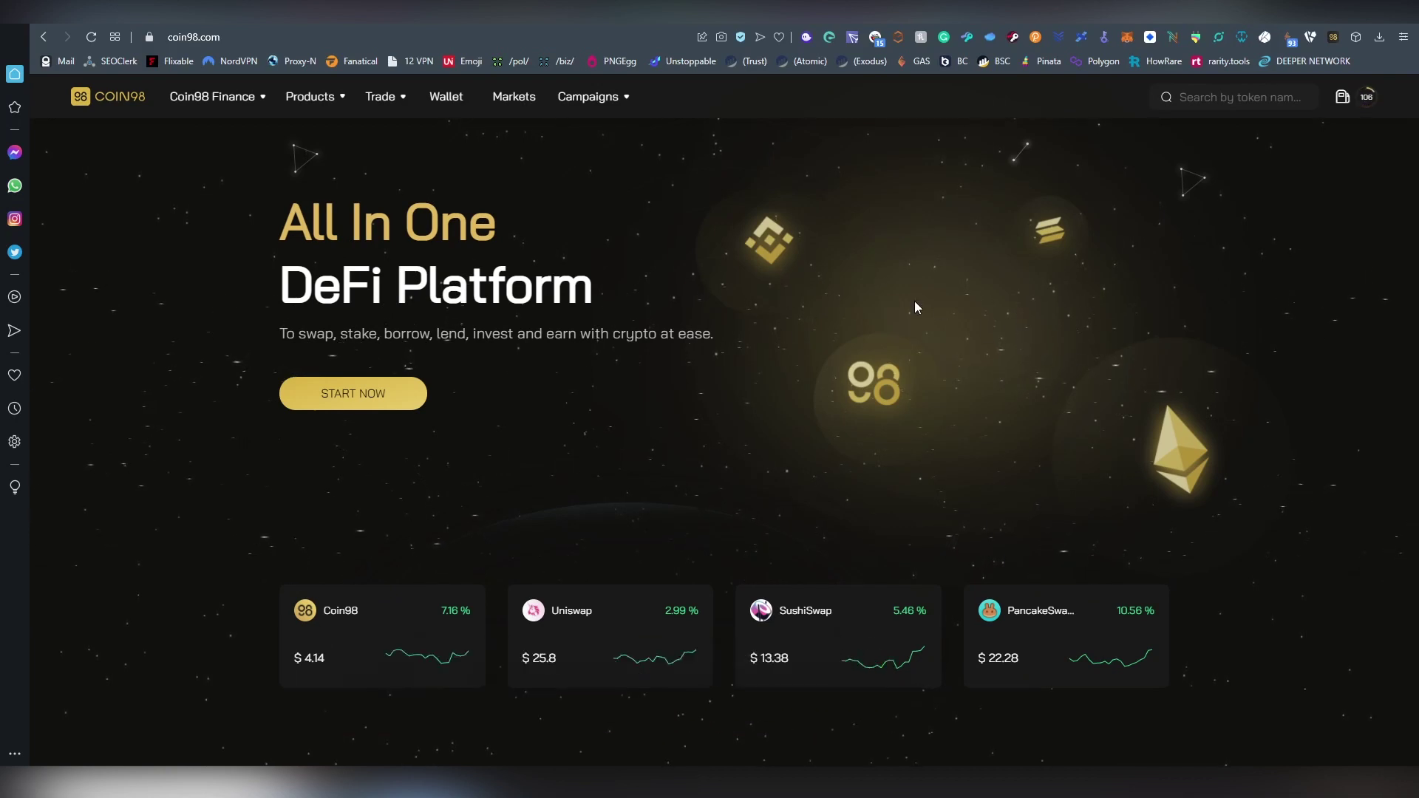
Open the wallet extension's balance view showing the 0 USD total
{"action": "scroll", "coordinate": [767, 343], "scroll_direction": "down", "scroll_amount": 20}
{"action": "scroll", "coordinate": [388, 364], "scroll_direction": "down", "scroll_amount": 3}
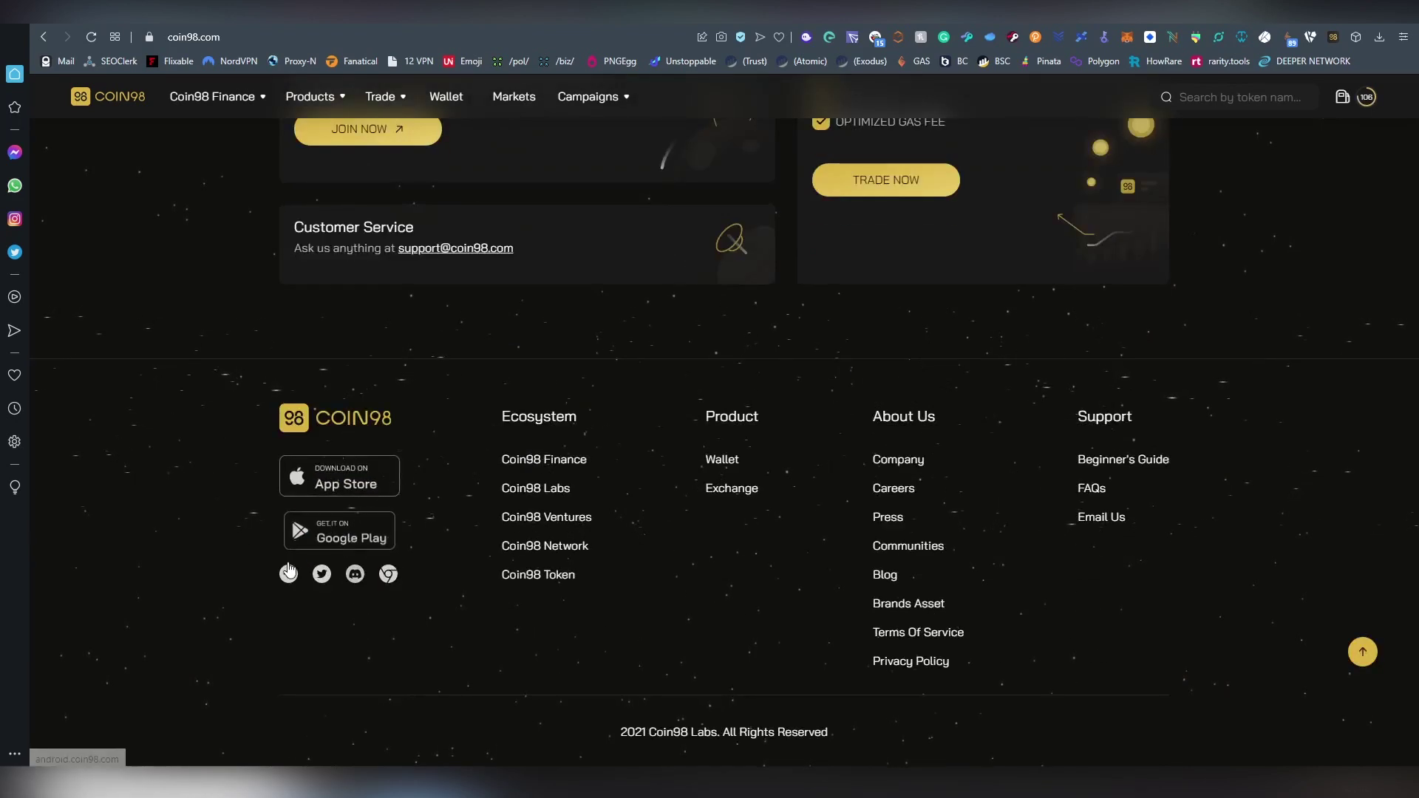
{"action": "scroll", "coordinate": [277, 562], "scroll_direction": "up", "scroll_amount": 20}
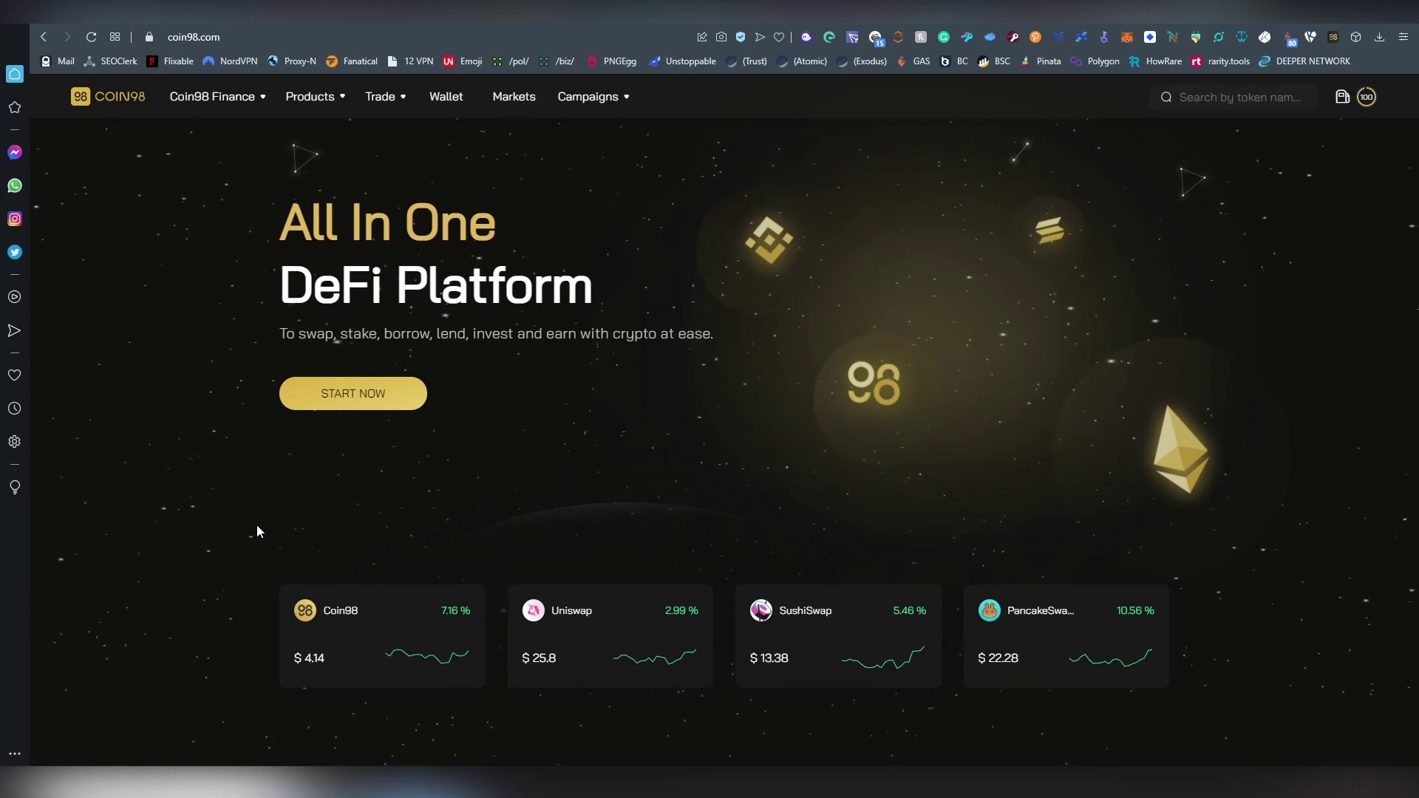
{"action": "left_click", "coordinate": [1333, 38]}
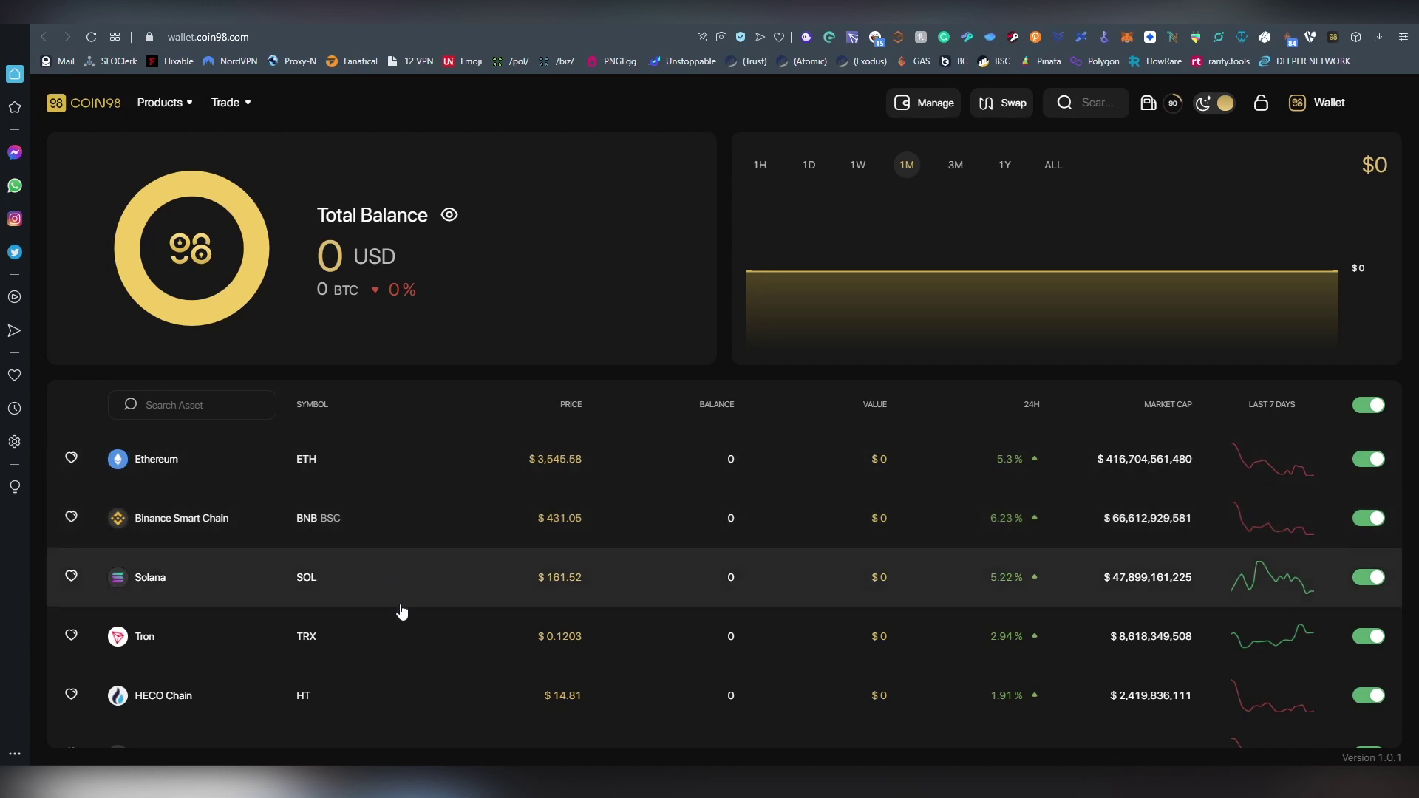
Scroll through the zero-balance asset list from Ethereum to Ronin and back up
{"action": "scroll", "coordinate": [403, 612], "scroll_direction": "down", "scroll_amount": 3}
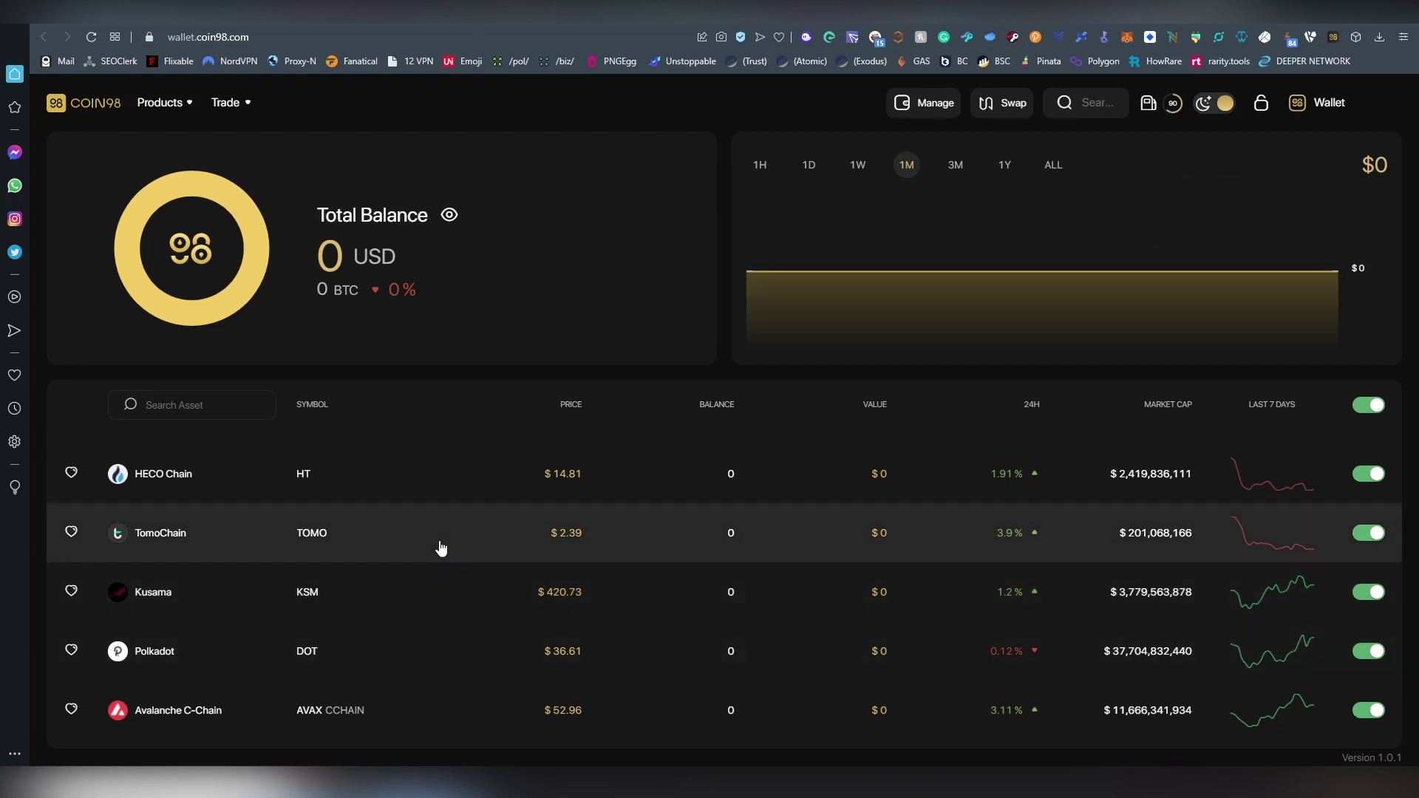
{"action": "scroll", "coordinate": [442, 538], "scroll_direction": "down", "scroll_amount": 3}
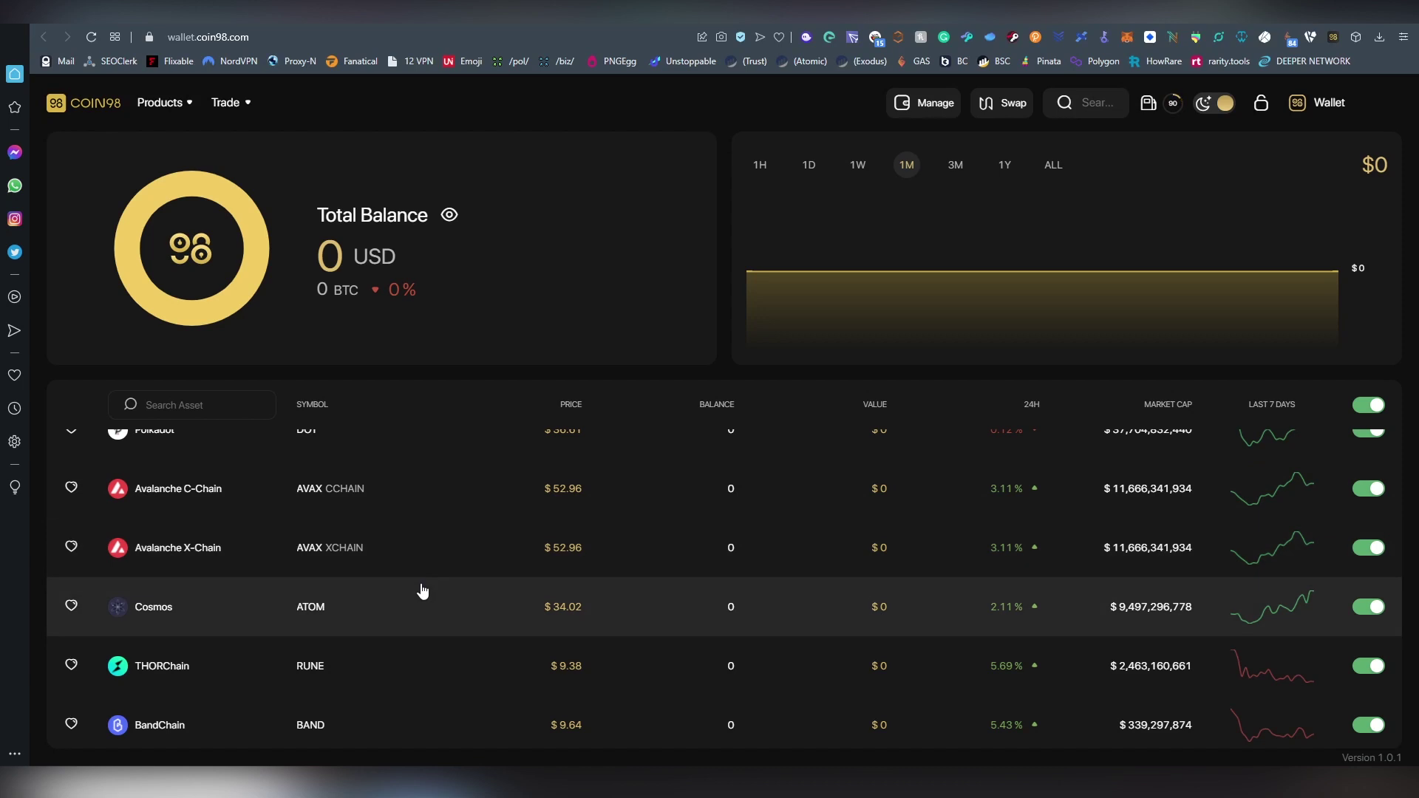
{"action": "scroll", "coordinate": [412, 564], "scroll_direction": "down", "scroll_amount": 2}
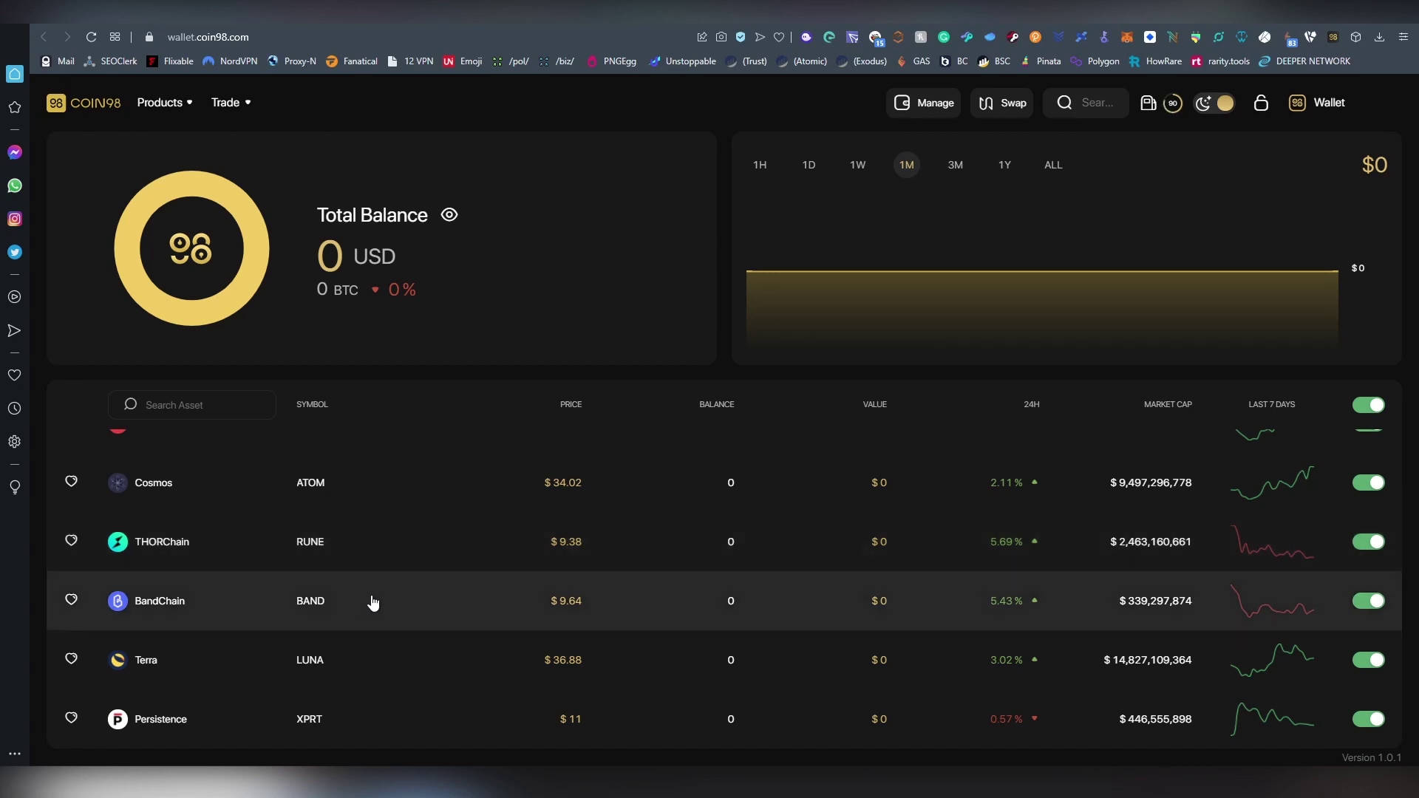
{"action": "scroll", "coordinate": [373, 602], "scroll_direction": "down", "scroll_amount": 3}
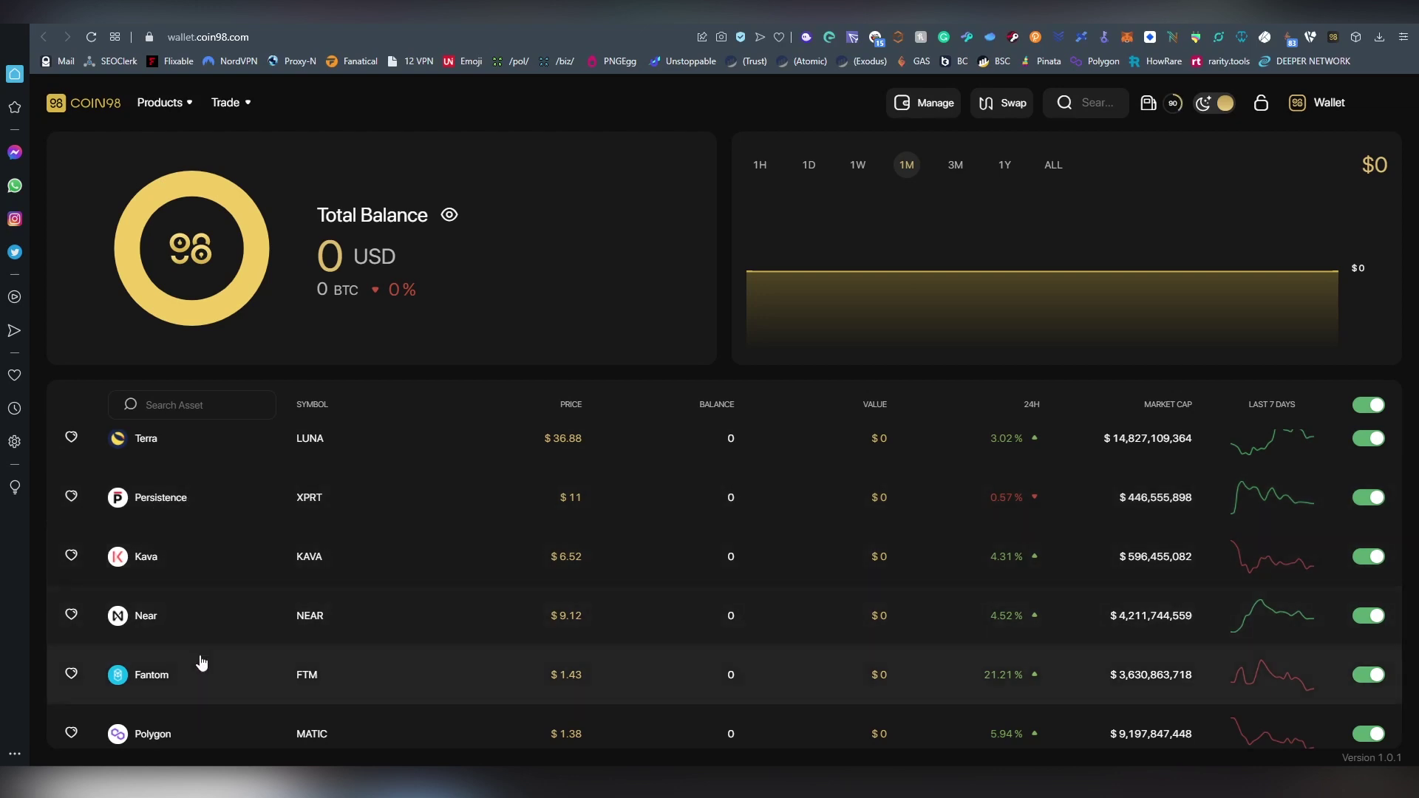
{"action": "scroll", "coordinate": [222, 658], "scroll_direction": "down", "scroll_amount": 3}
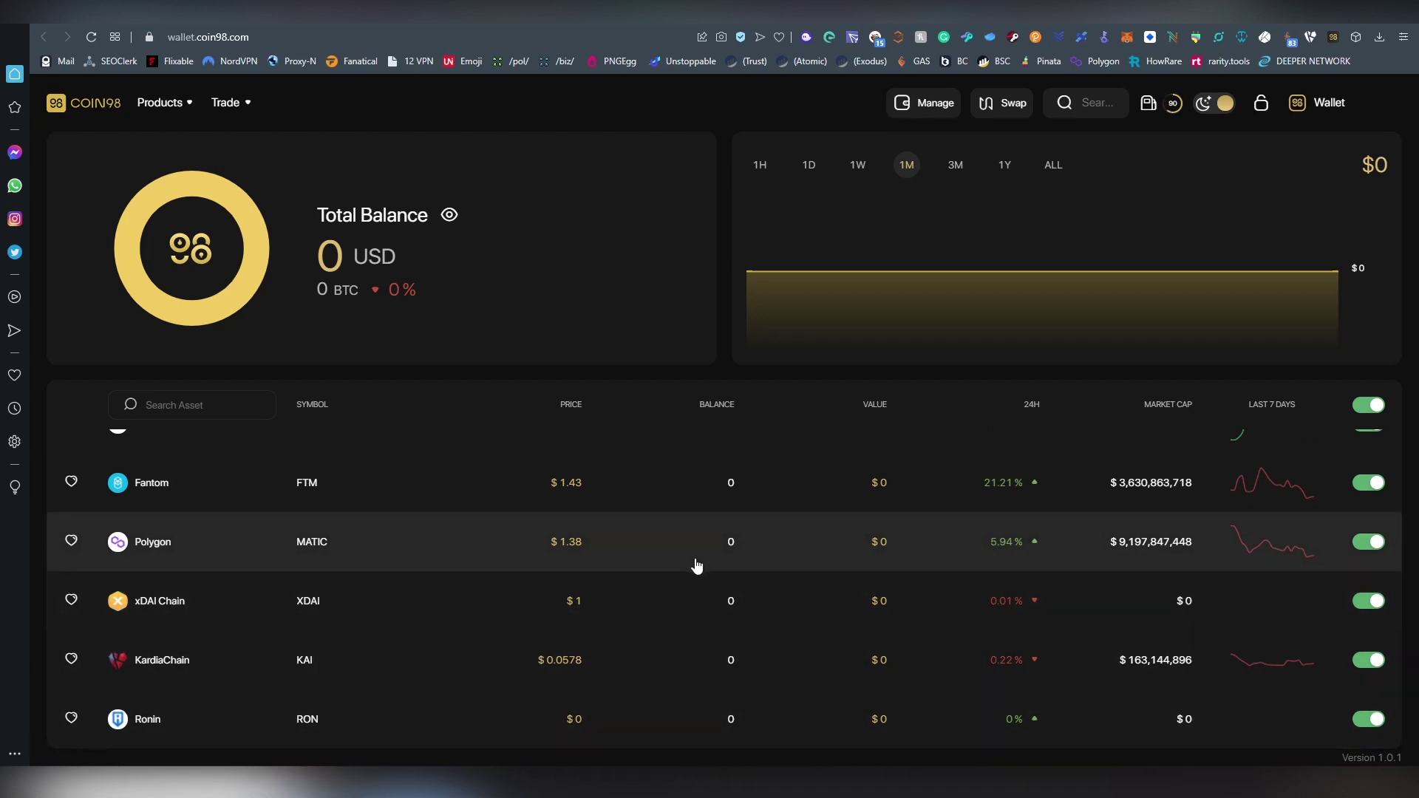
{"action": "scroll", "coordinate": [695, 565], "scroll_direction": "up", "scroll_amount": 15}
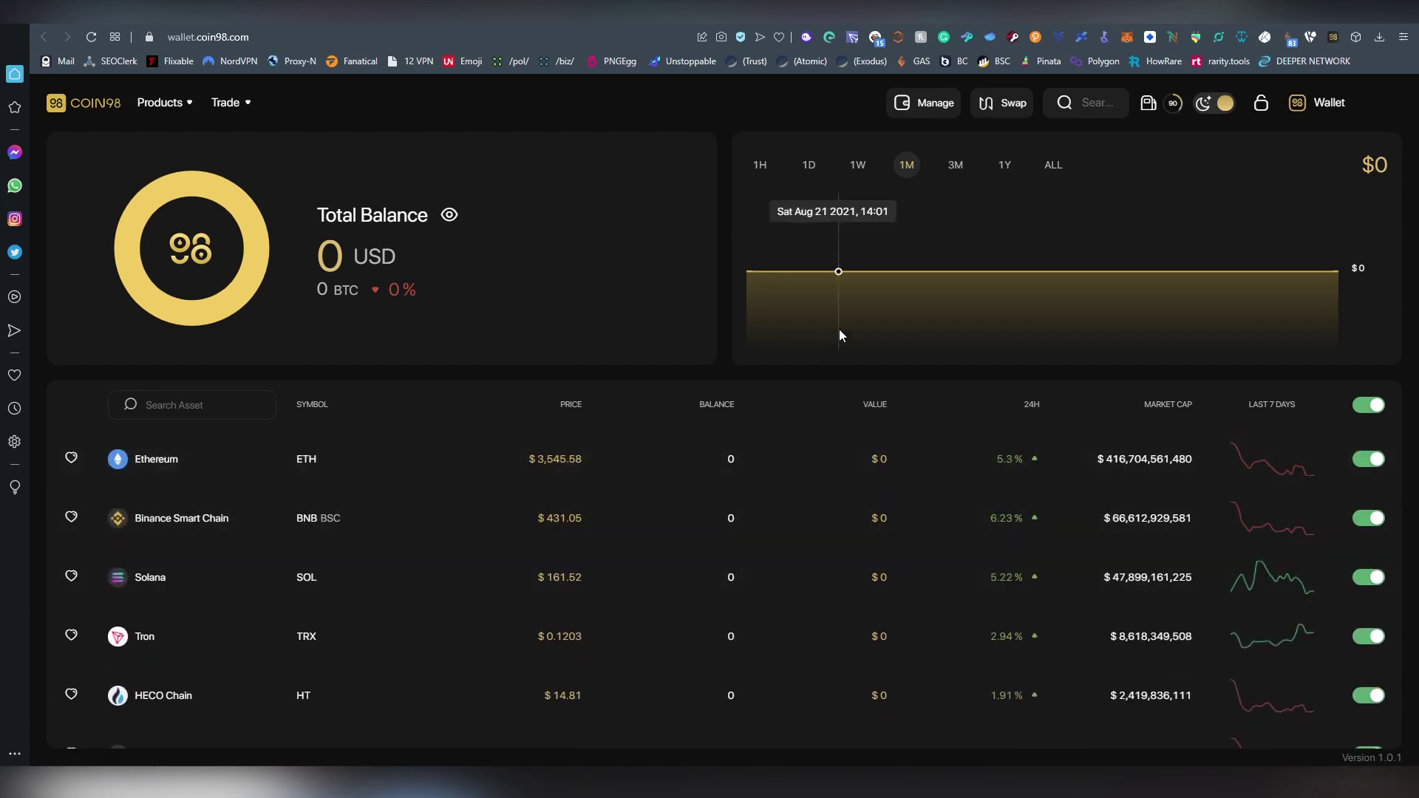
Open the wallet management page and filter it to show only the Bitcoin chain
{"action": "left_click", "coordinate": [937, 112]}
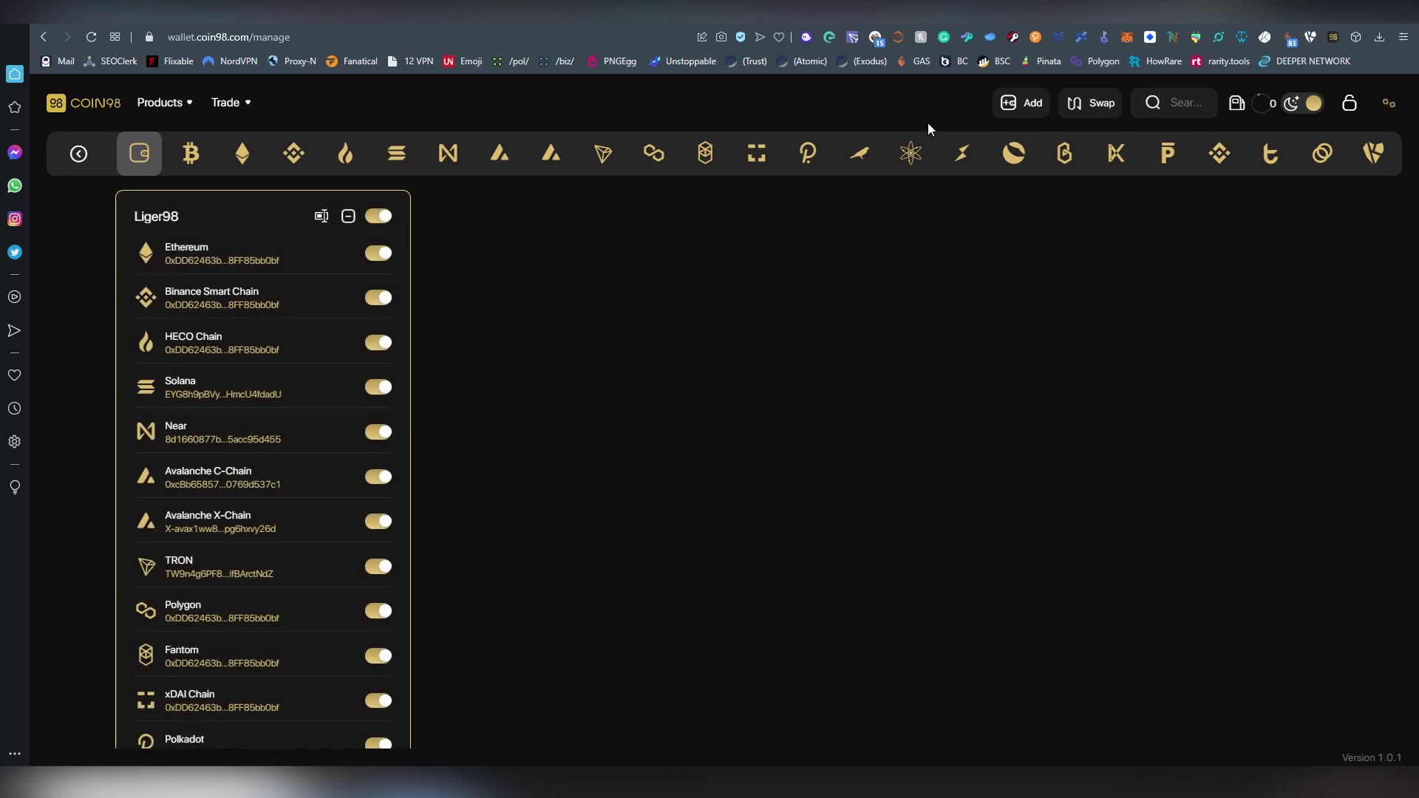
{"action": "scroll", "coordinate": [266, 326], "scroll_direction": "down", "scroll_amount": 6}
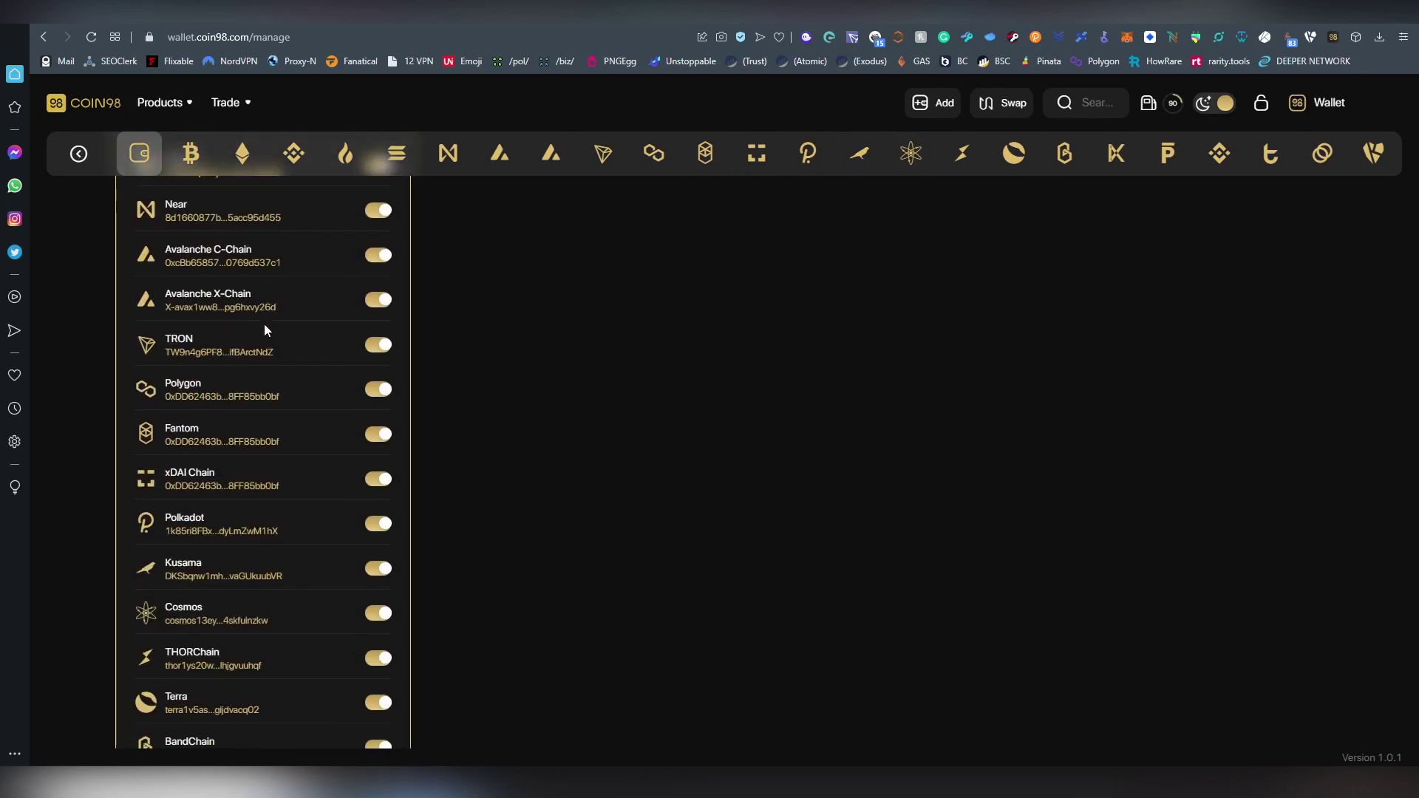
{"action": "scroll", "coordinate": [222, 725], "scroll_direction": "up", "scroll_amount": 6}
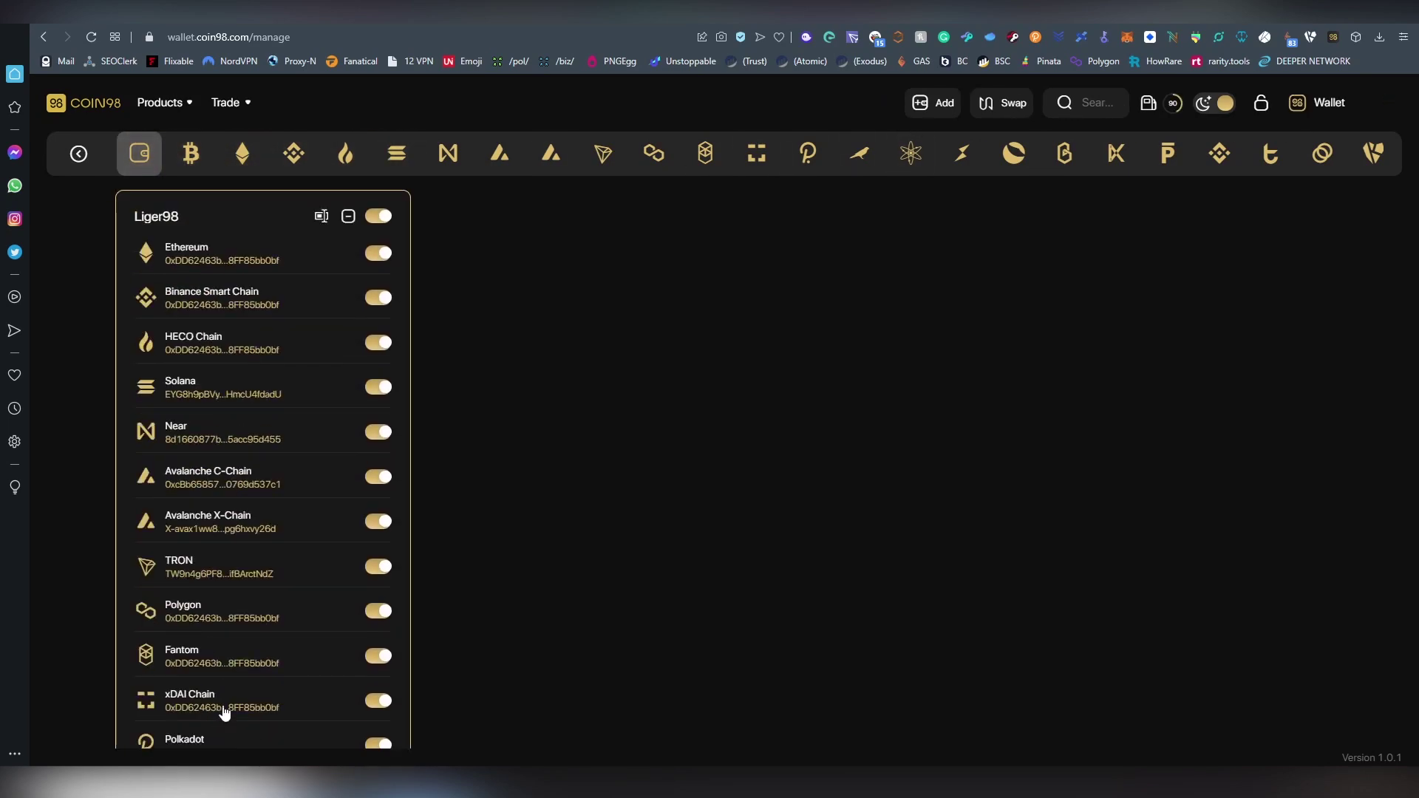
{"action": "left_click", "coordinate": [195, 161]}
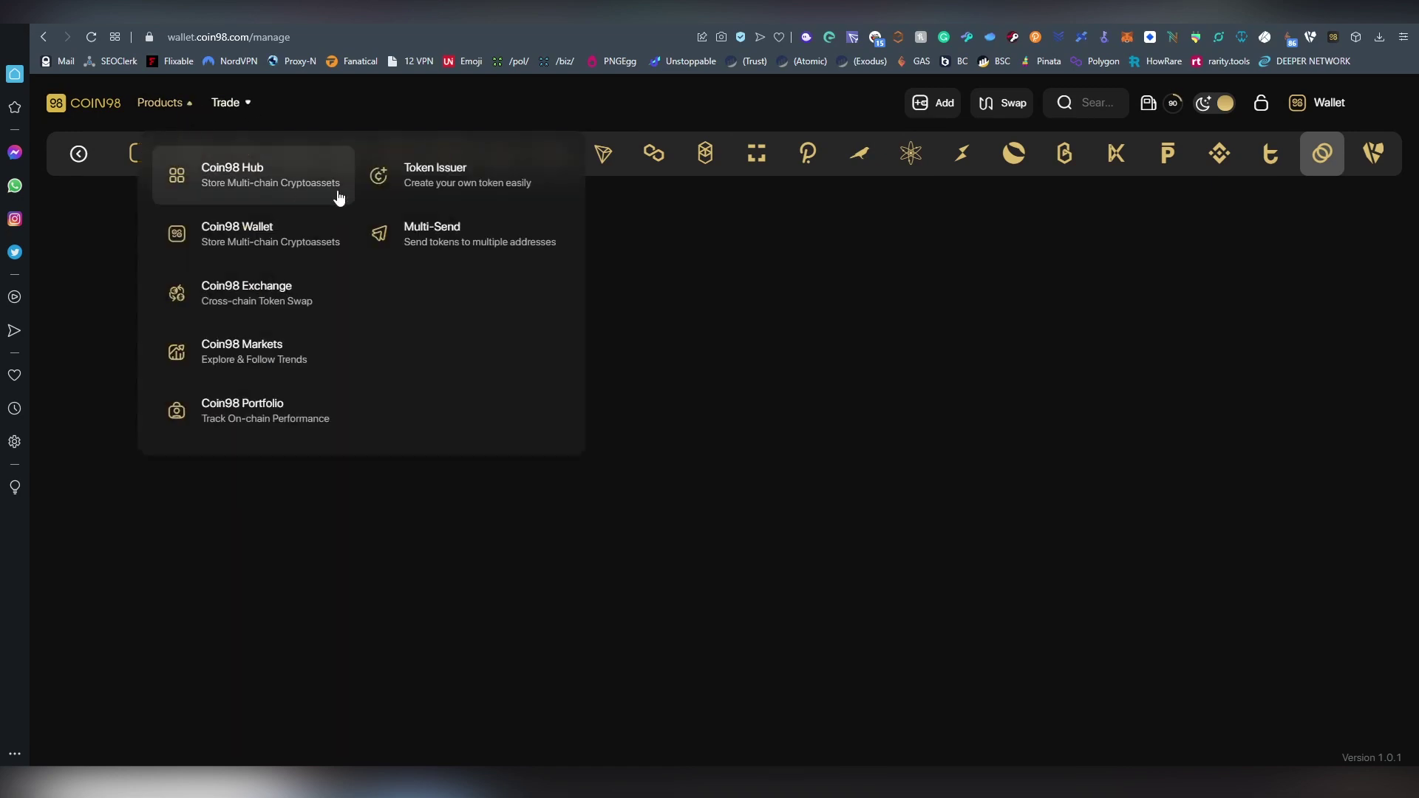
Open Token Issuer and choose HECO Chain (HRC20) as the token's network
{"action": "left_click", "coordinate": [421, 188]}
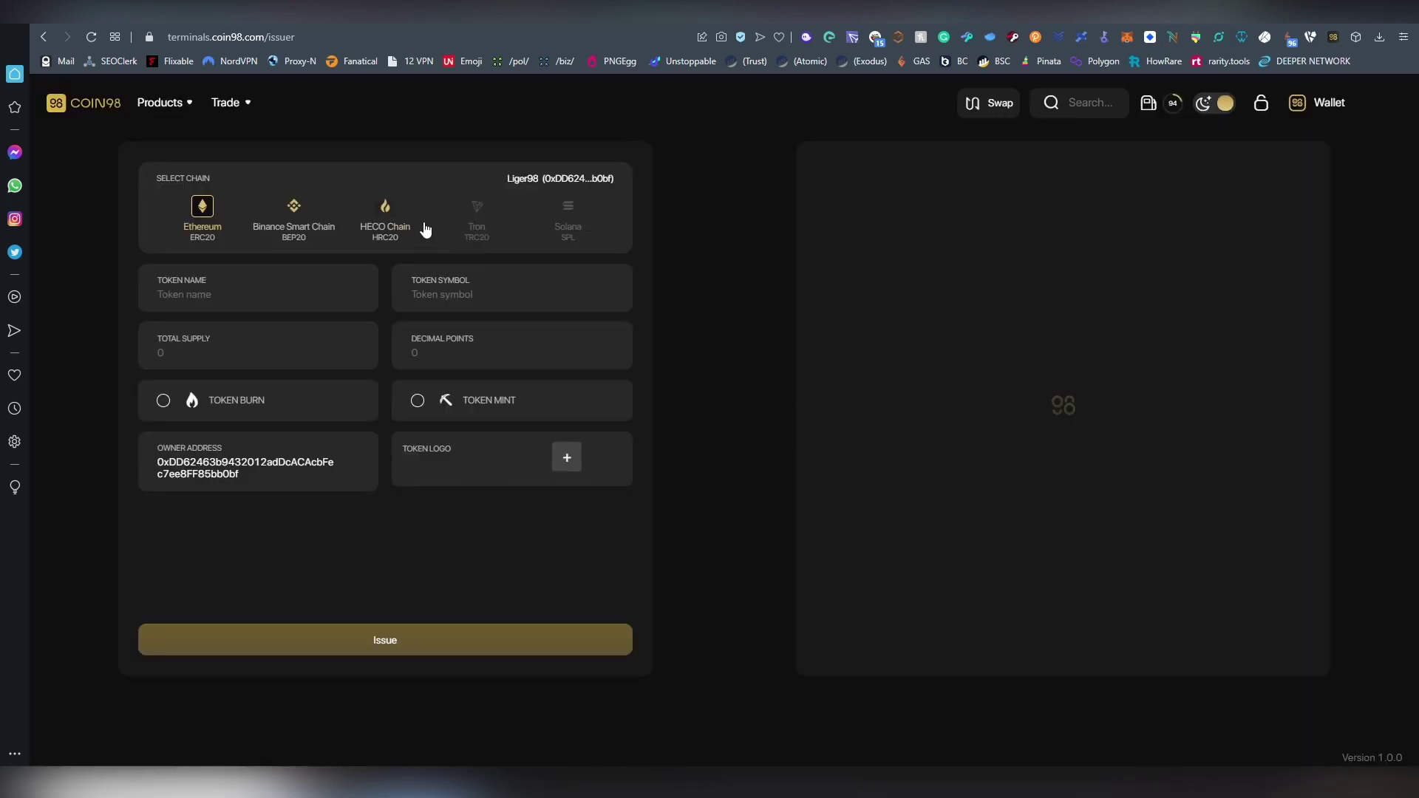
{"action": "left_click", "coordinate": [299, 219]}
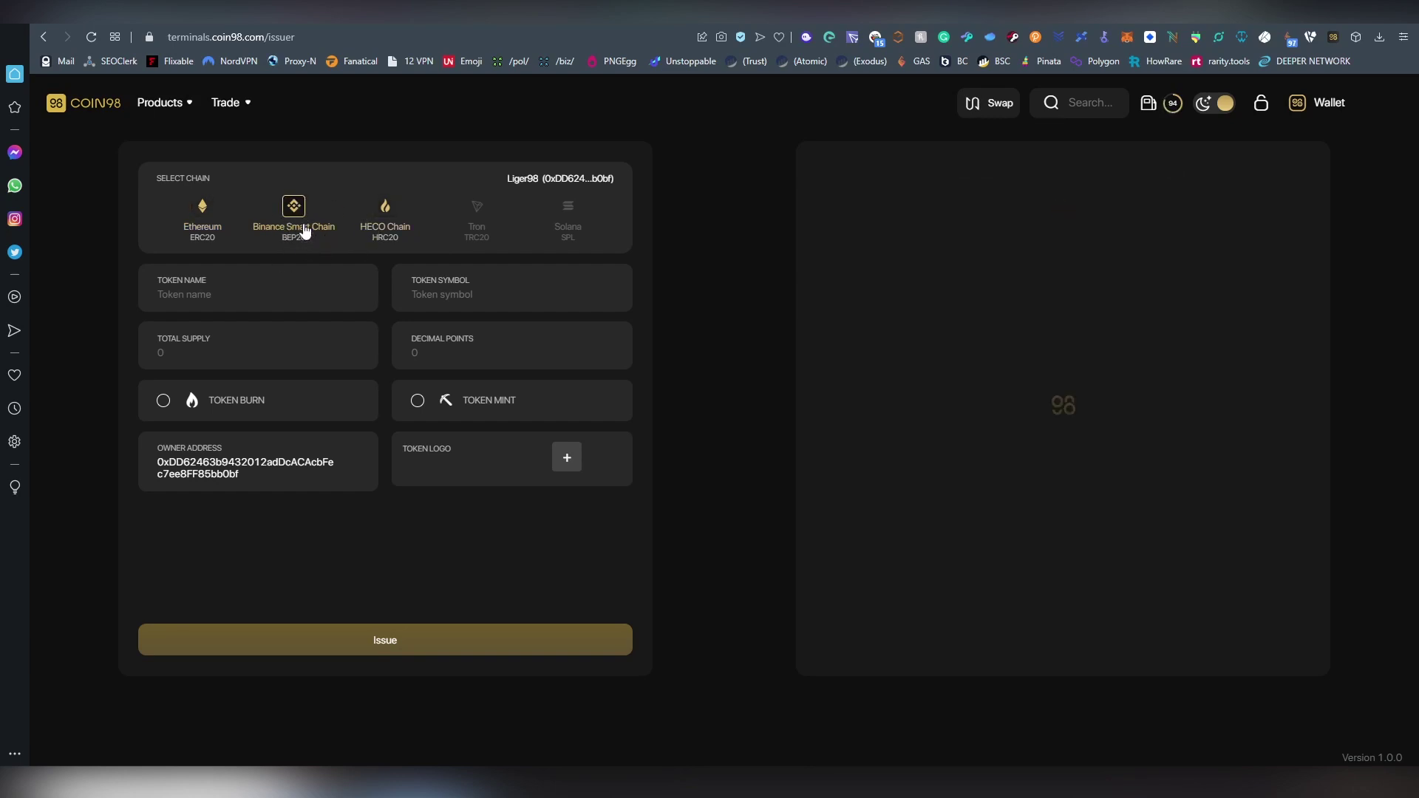
{"action": "left_click", "coordinate": [377, 235]}
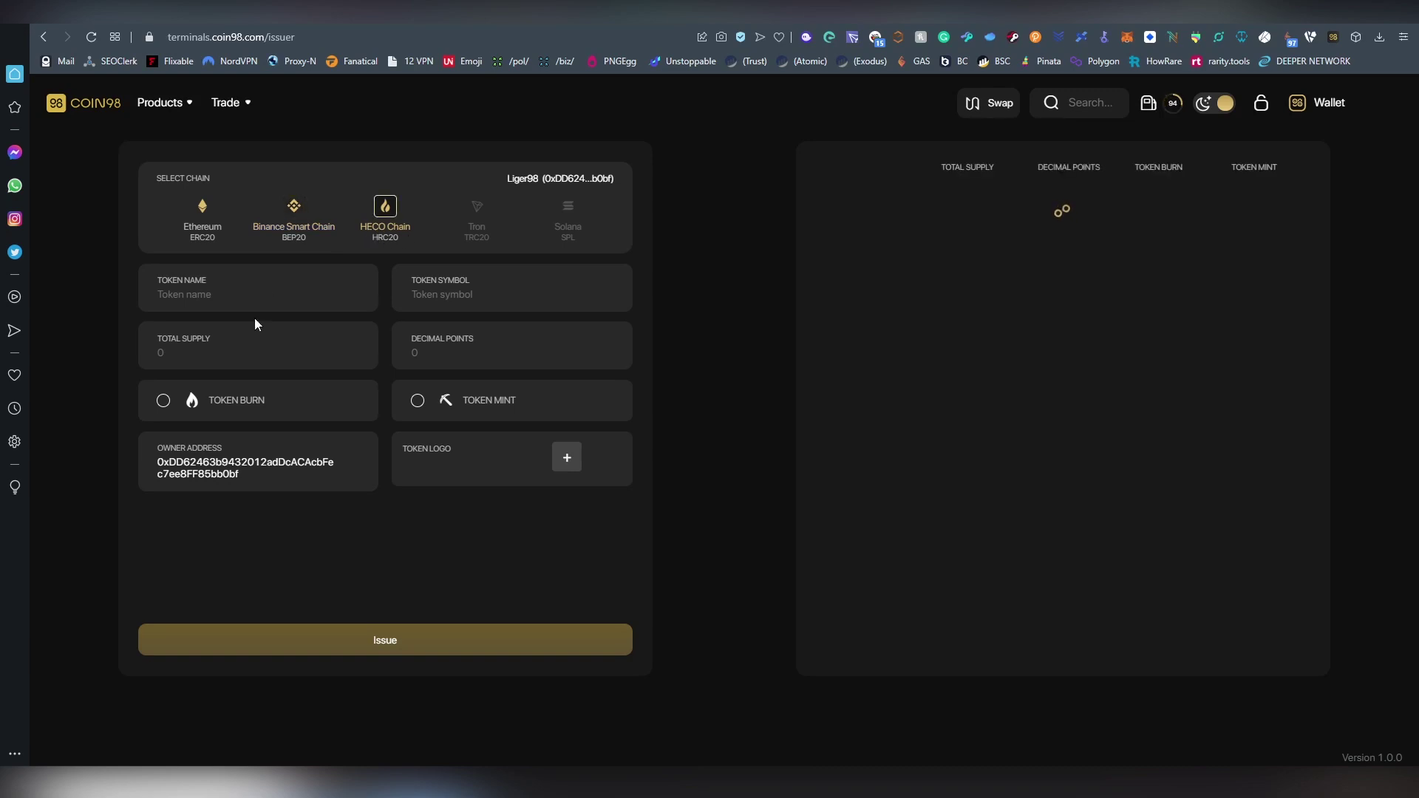
Enable Token Mint and Token Burn, and check the owner address field
{"action": "left_click", "coordinate": [456, 409]}
{"action": "left_click", "coordinate": [263, 412]}
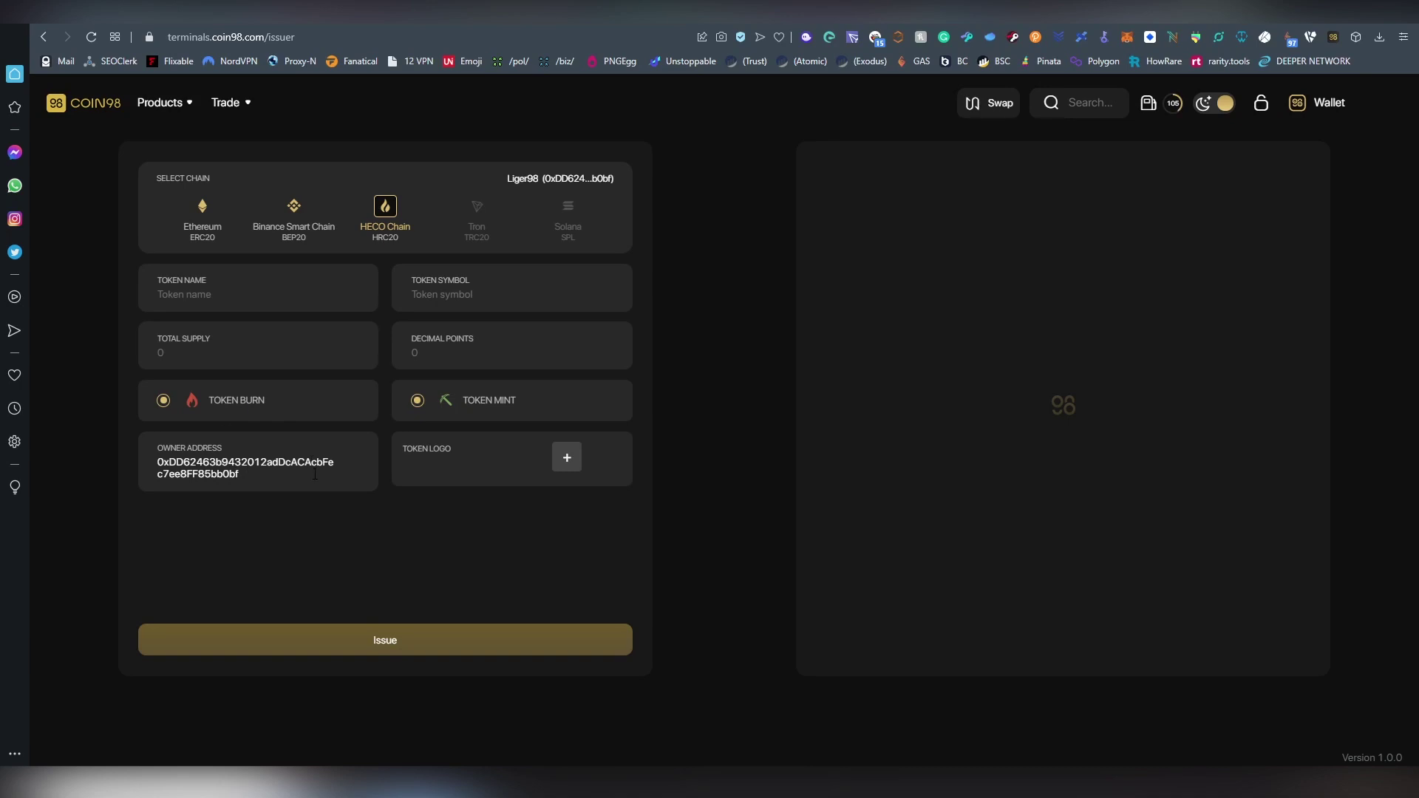
{"action": "left_click_drag", "start_coordinate": [306, 473], "coordinate": [157, 463]}
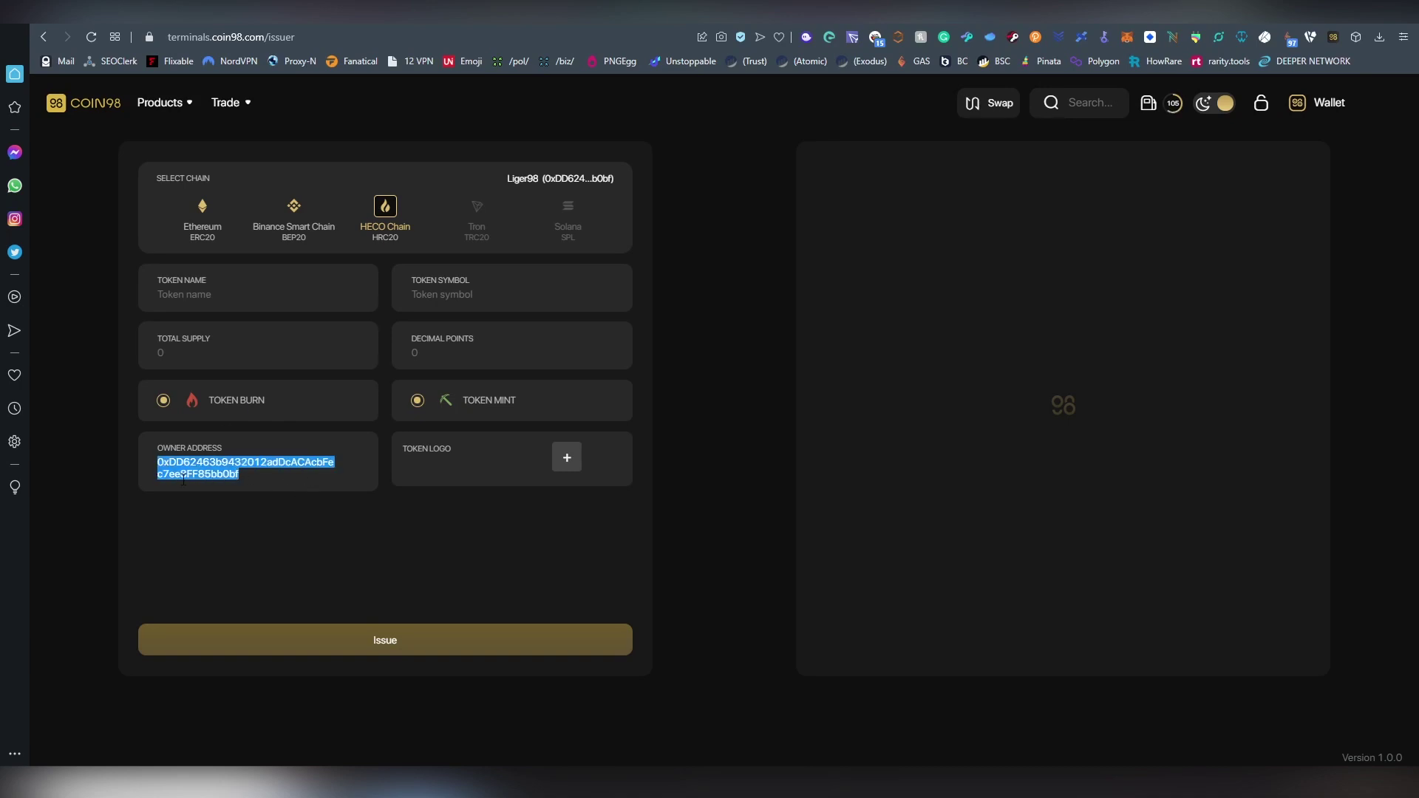
{"action": "left_click", "coordinate": [332, 501]}
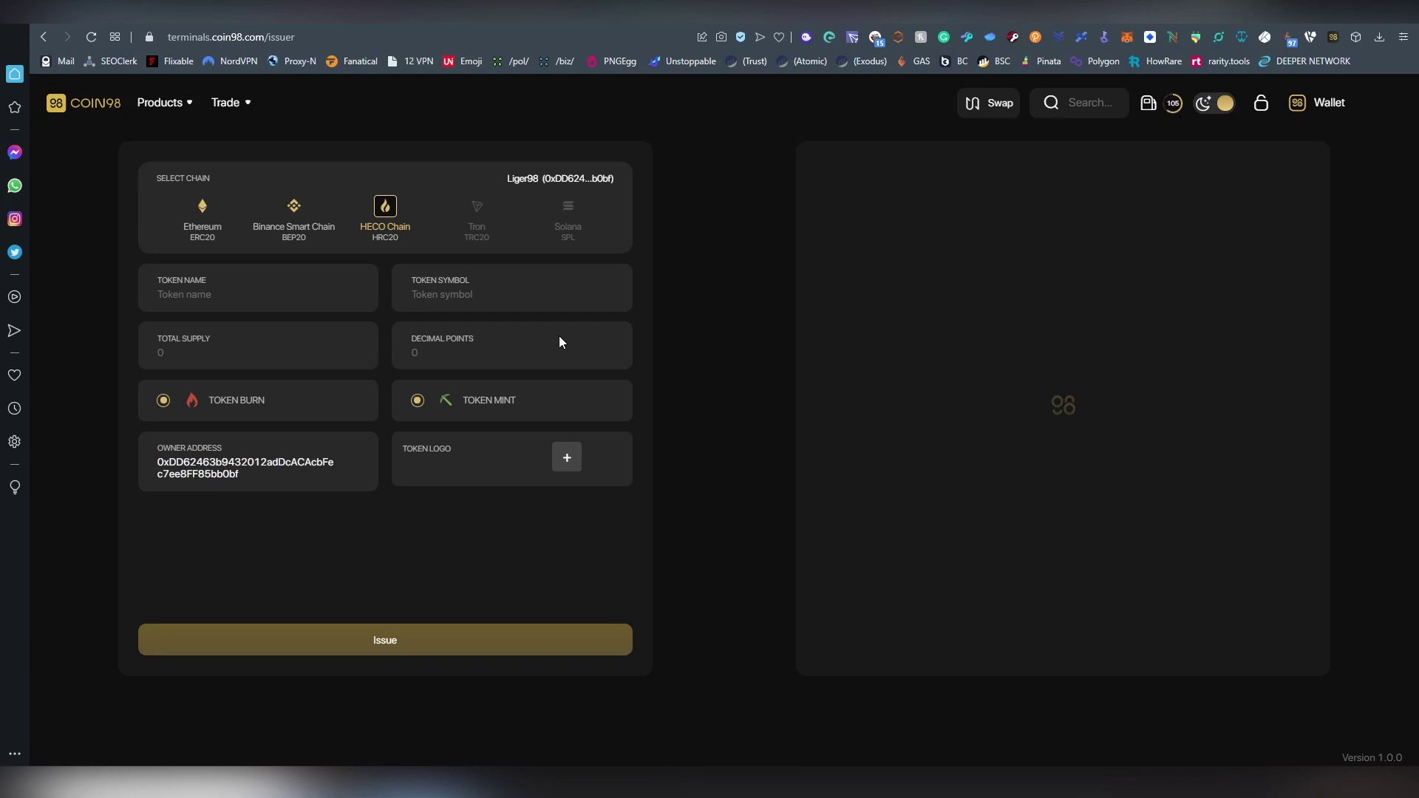
{"action": "mouse_move", "coordinate": [230, 107]}
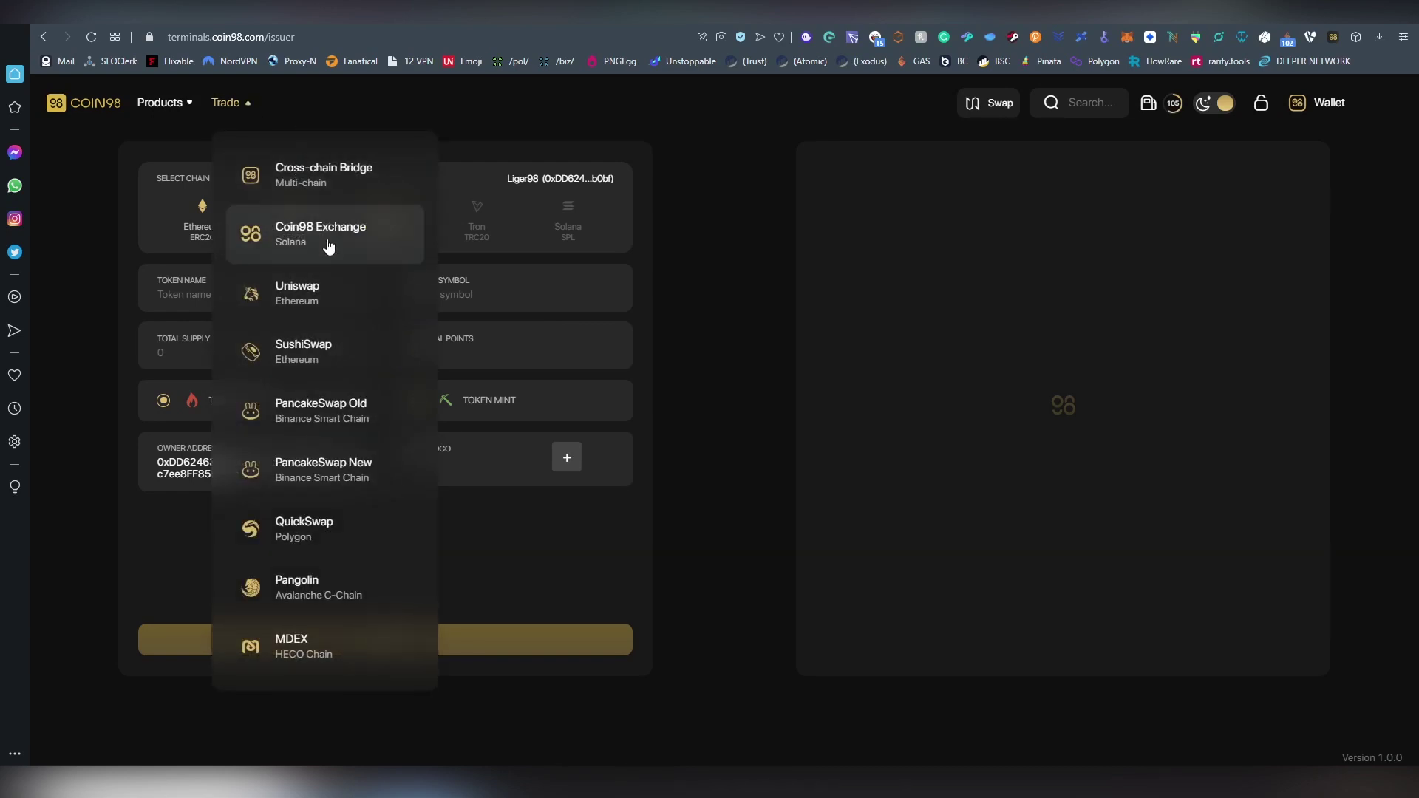
Head to the Uniswap exchange and mark the airplane images in the first hCaptcha set
{"action": "left_click", "coordinate": [340, 285]}
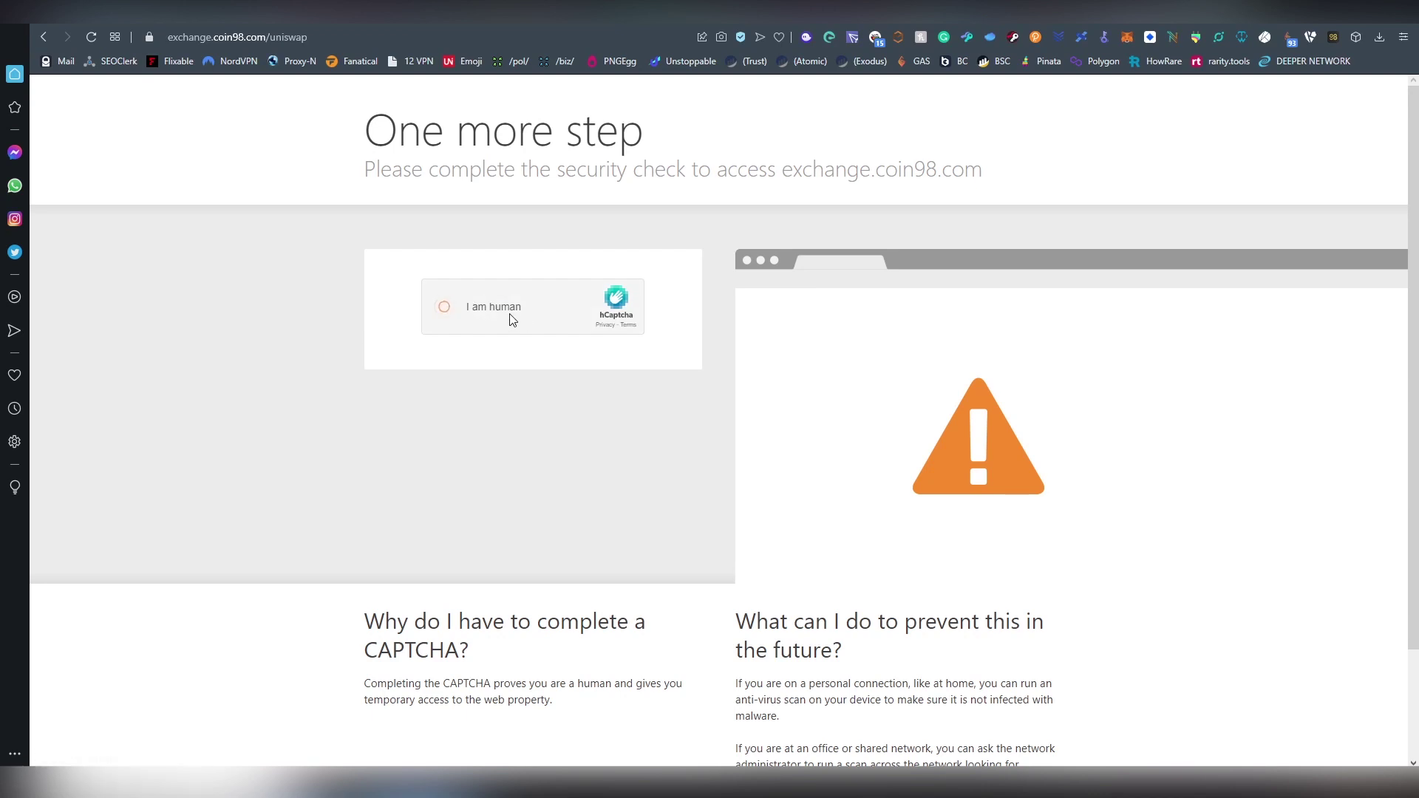
{"action": "left_click", "coordinate": [512, 319]}
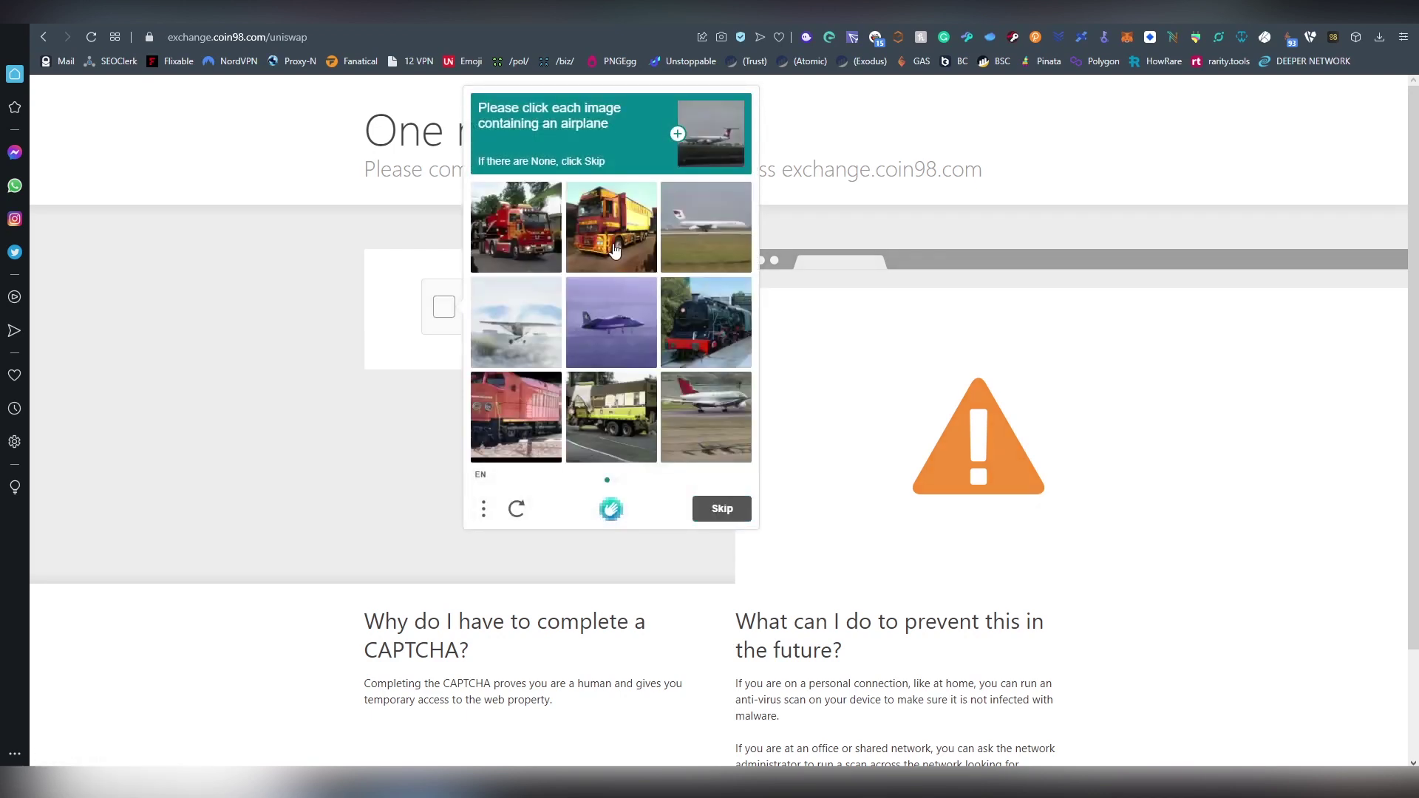
{"action": "left_click", "coordinate": [704, 262]}
{"action": "left_click", "coordinate": [582, 331]}
{"action": "left_click", "coordinate": [539, 335]}
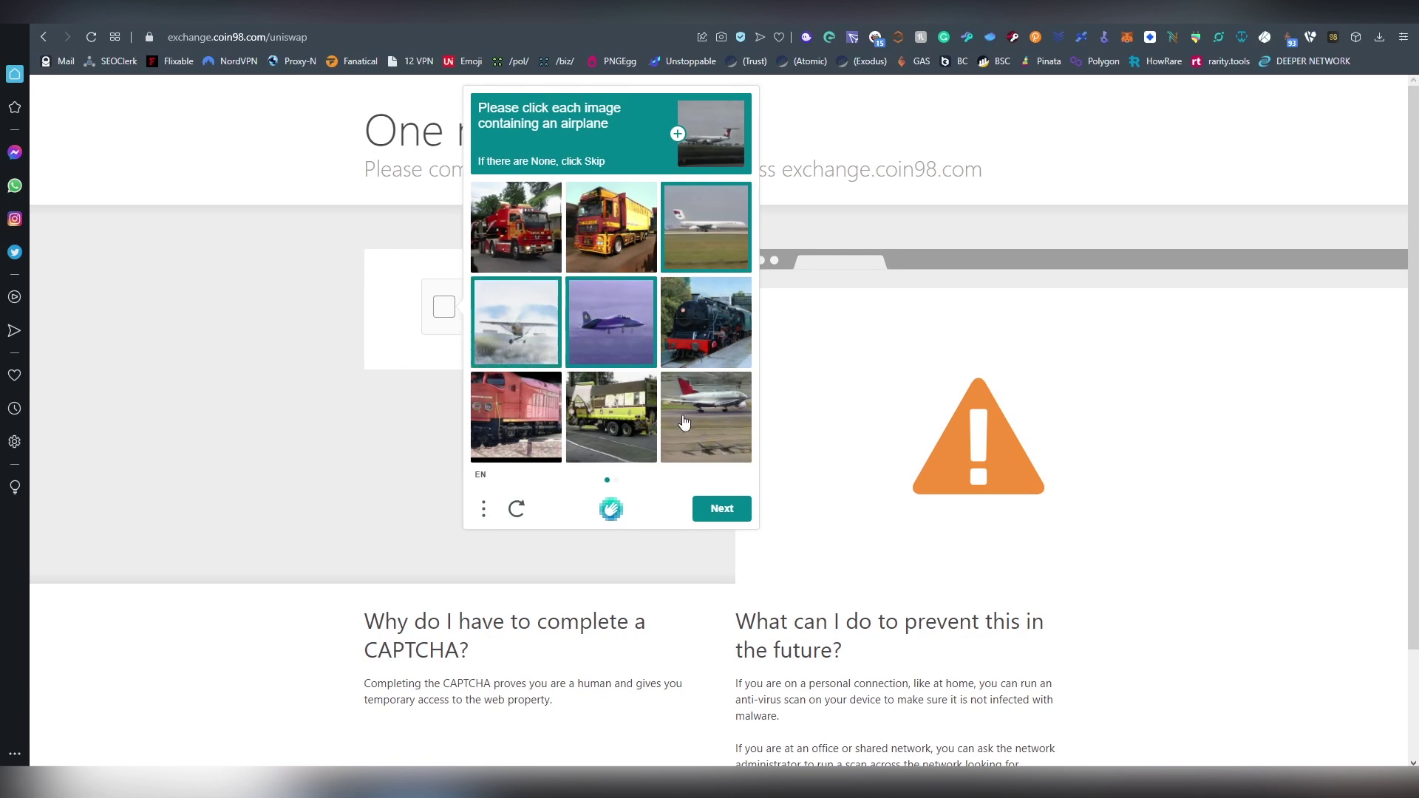
{"action": "left_click", "coordinate": [684, 421]}
{"action": "left_click", "coordinate": [707, 505]}
Mark the airplanes in the second image set and submit the verification
{"action": "left_click", "coordinate": [600, 337]}
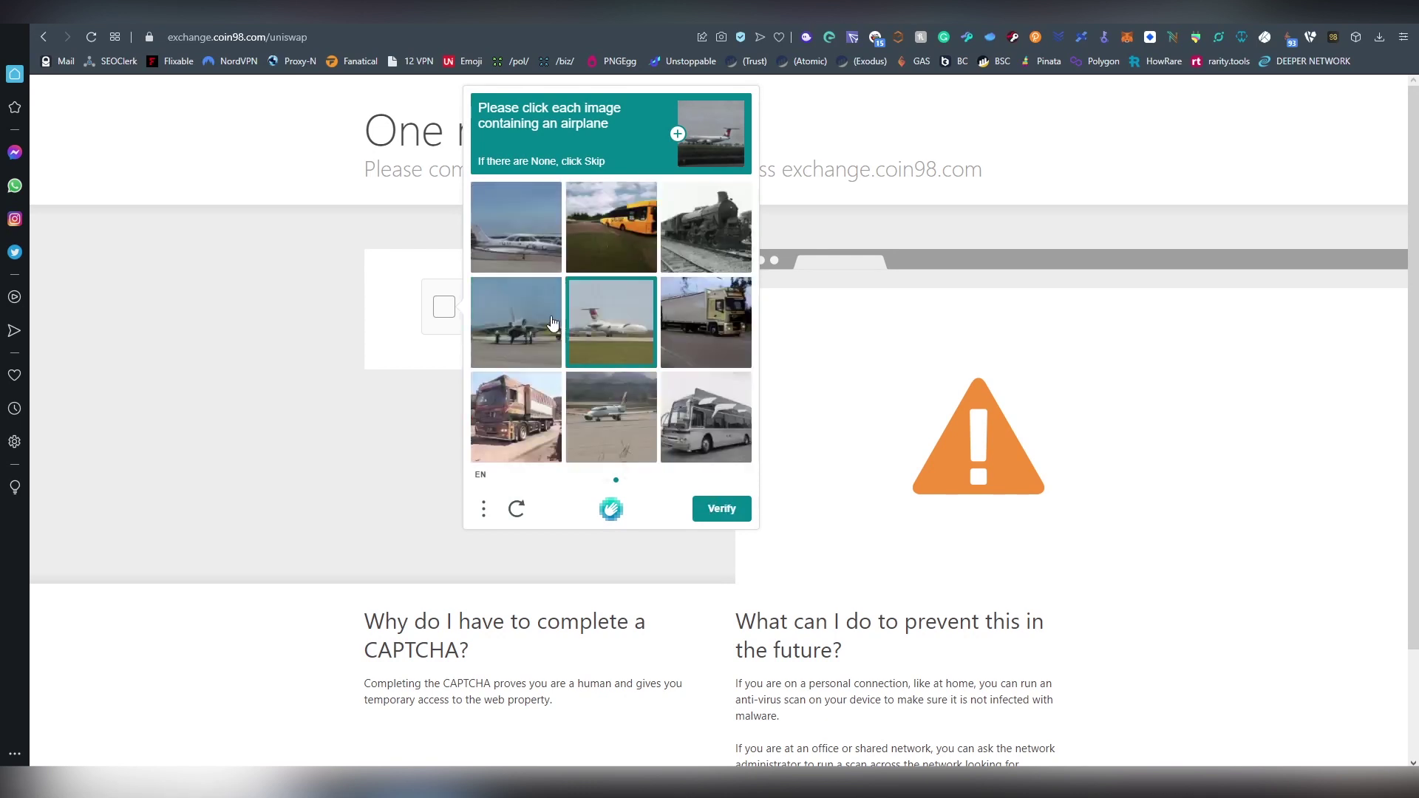
{"action": "left_click", "coordinate": [533, 331]}
{"action": "left_click", "coordinate": [500, 248]}
{"action": "left_click", "coordinate": [585, 412]}
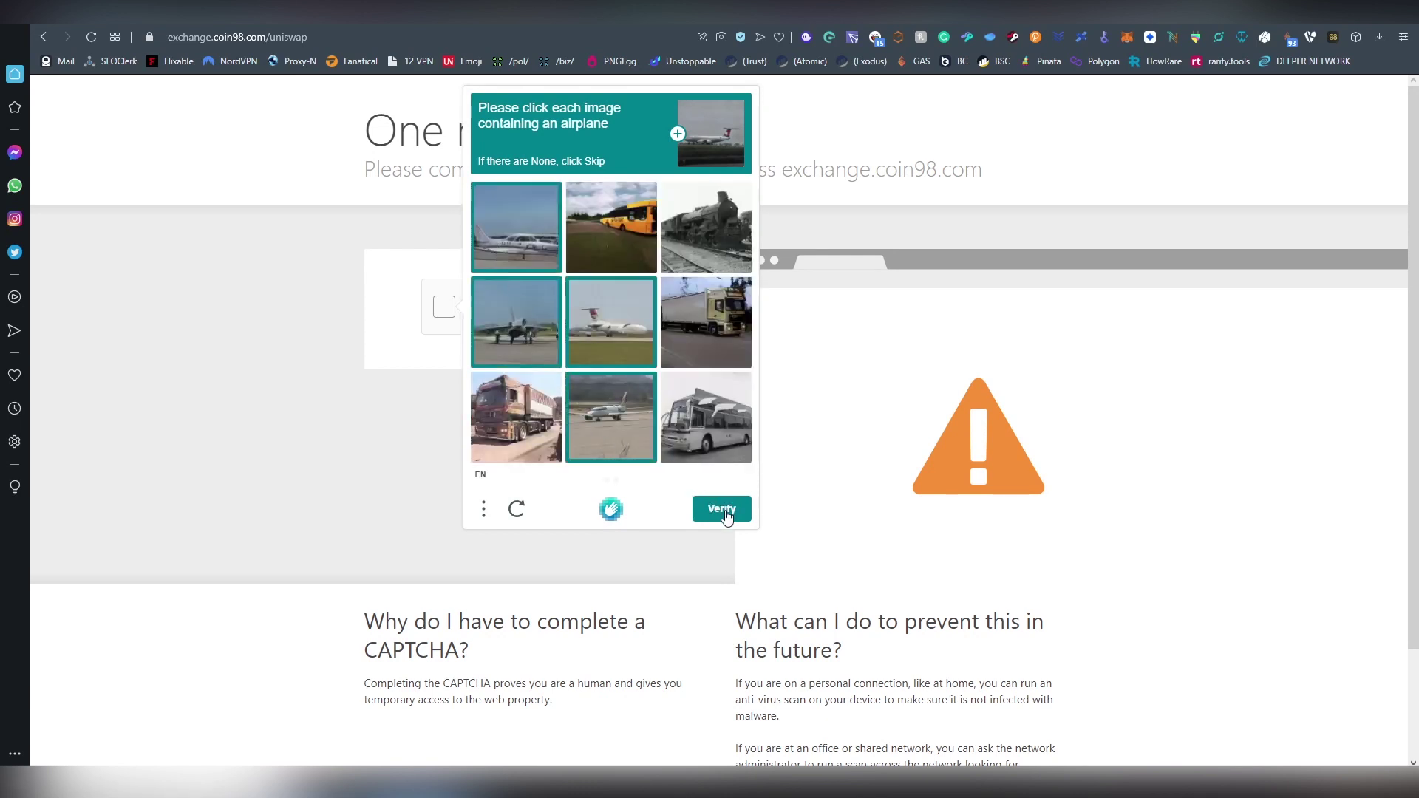
{"action": "left_click", "coordinate": [722, 510]}
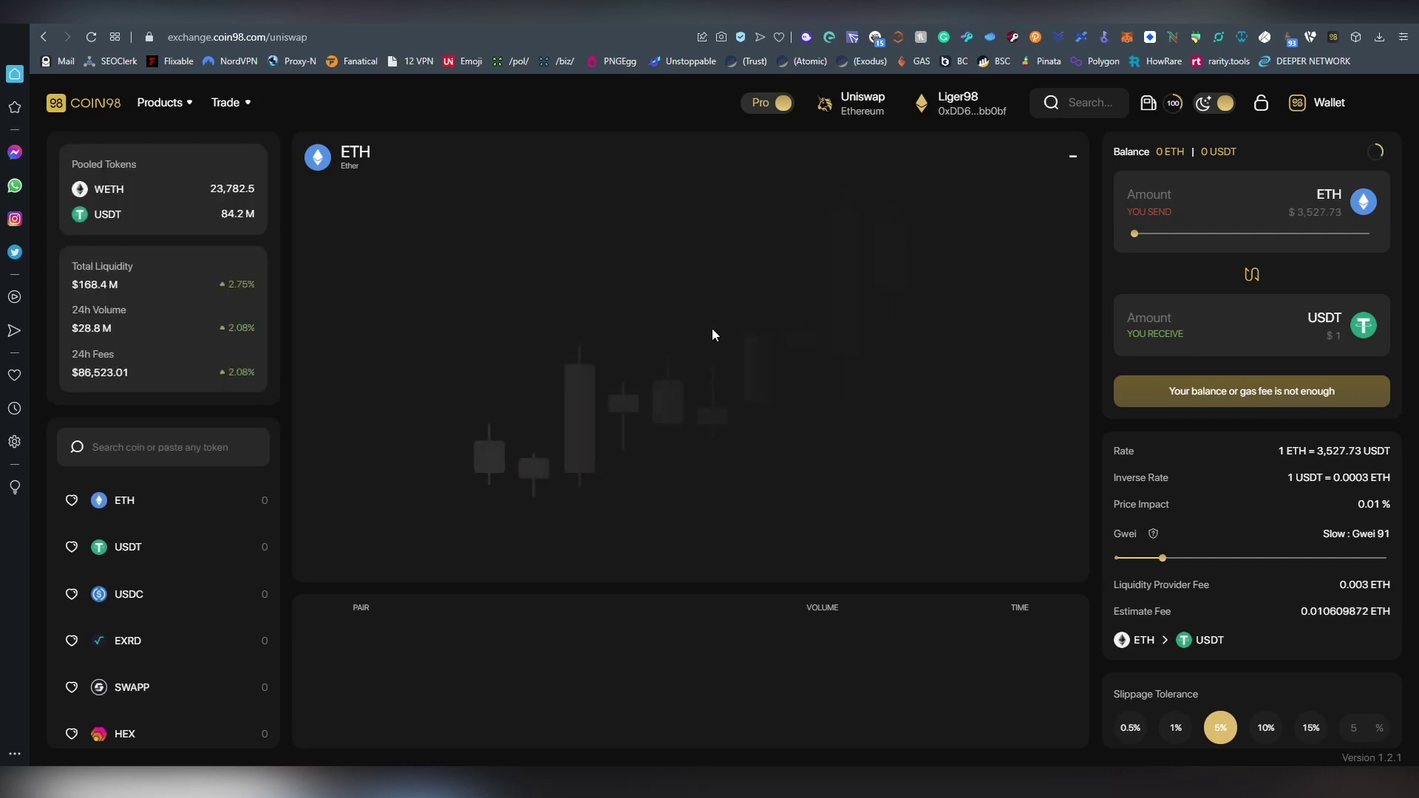
Raise the gas price to Gwei 100 and set slippage tolerance to 15%
{"action": "mouse_move", "coordinate": [1163, 560]}
{"action": "left_click_drag", "start_coordinate": [1166, 559], "coordinate": [1199, 571]}
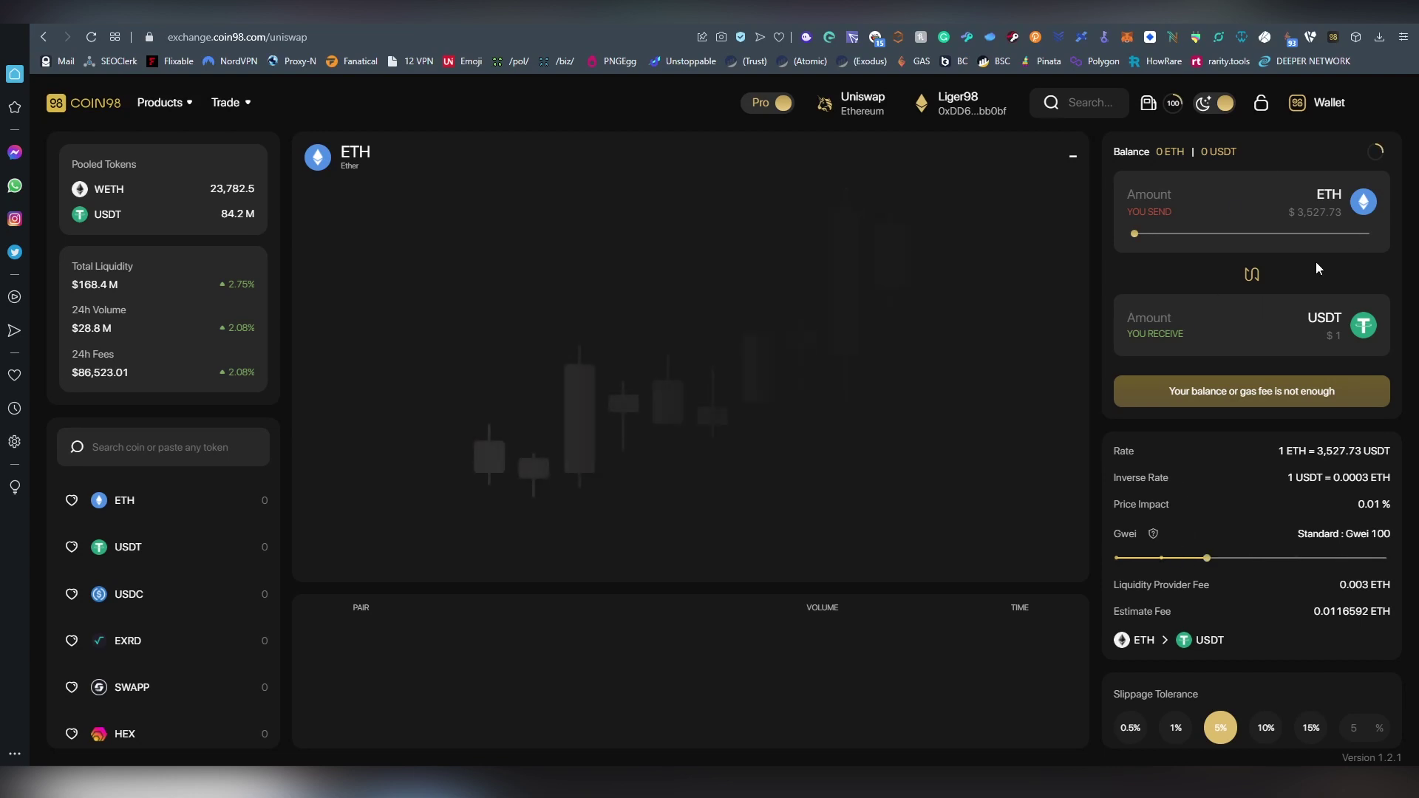
{"action": "left_click", "coordinate": [1266, 728]}
{"action": "left_click", "coordinate": [1311, 729]}
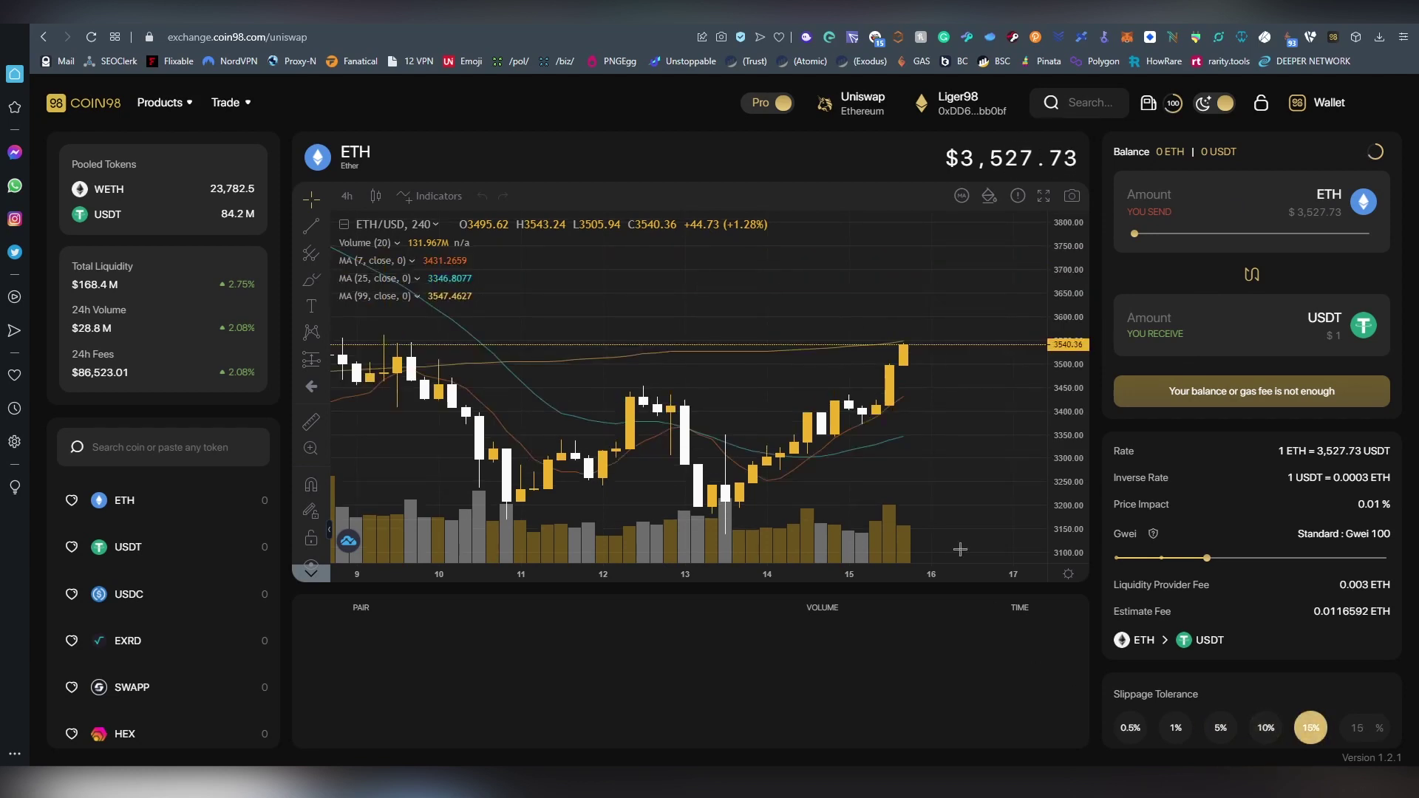
Toggle the Pro layout off and on, then switch the theme to light and back to dark
{"action": "left_click", "coordinate": [771, 108]}
{"action": "left_click", "coordinate": [770, 107]}
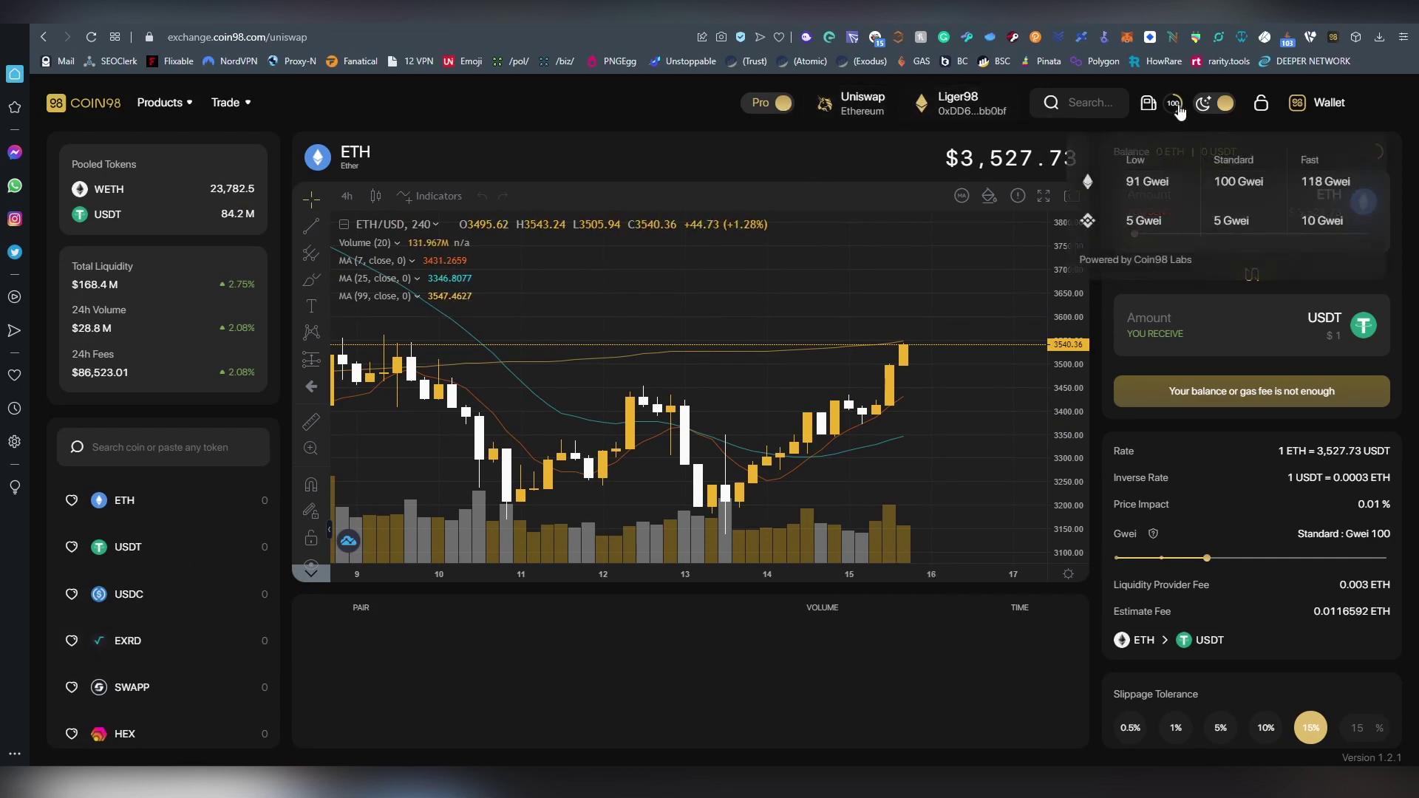
{"action": "left_click", "coordinate": [1216, 106]}
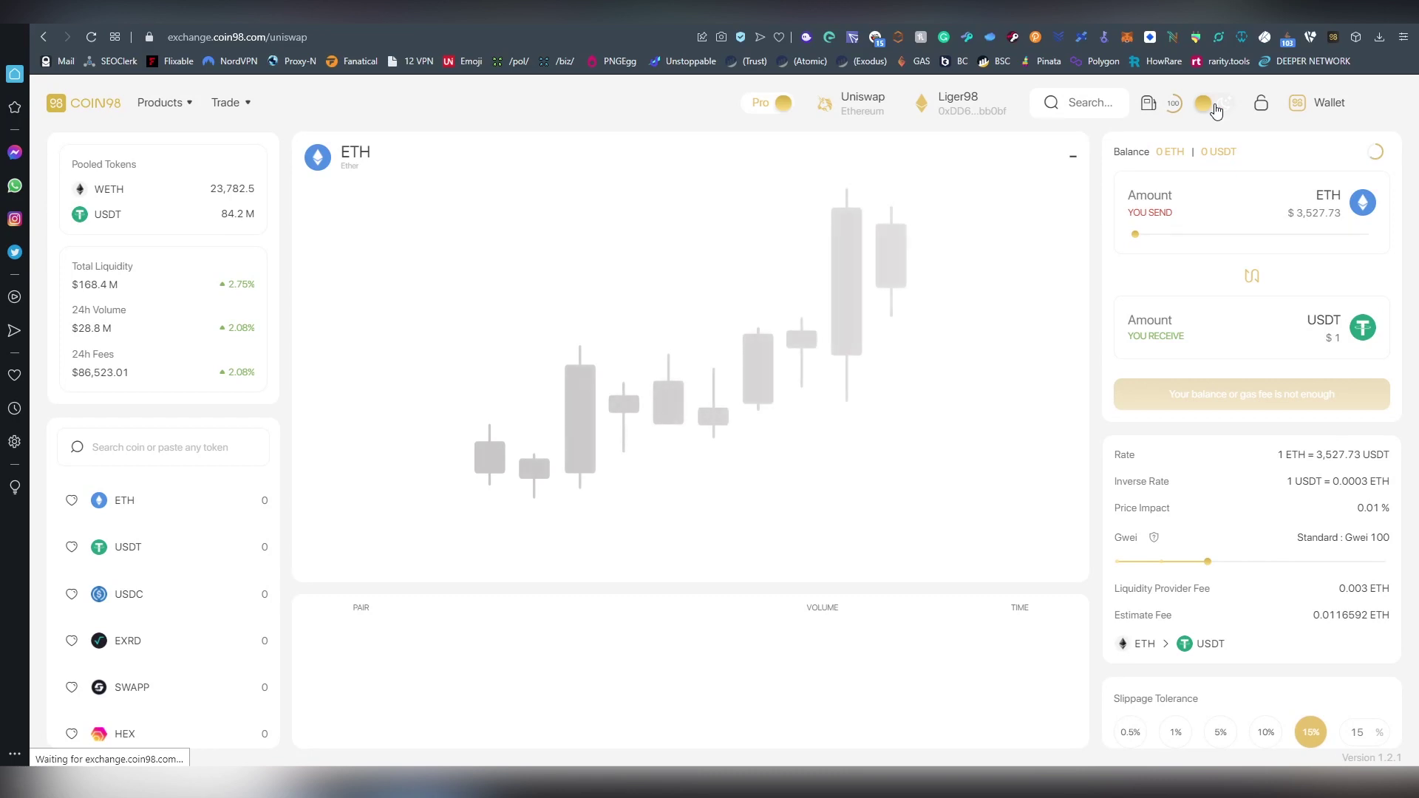
{"action": "left_click", "coordinate": [1216, 106]}
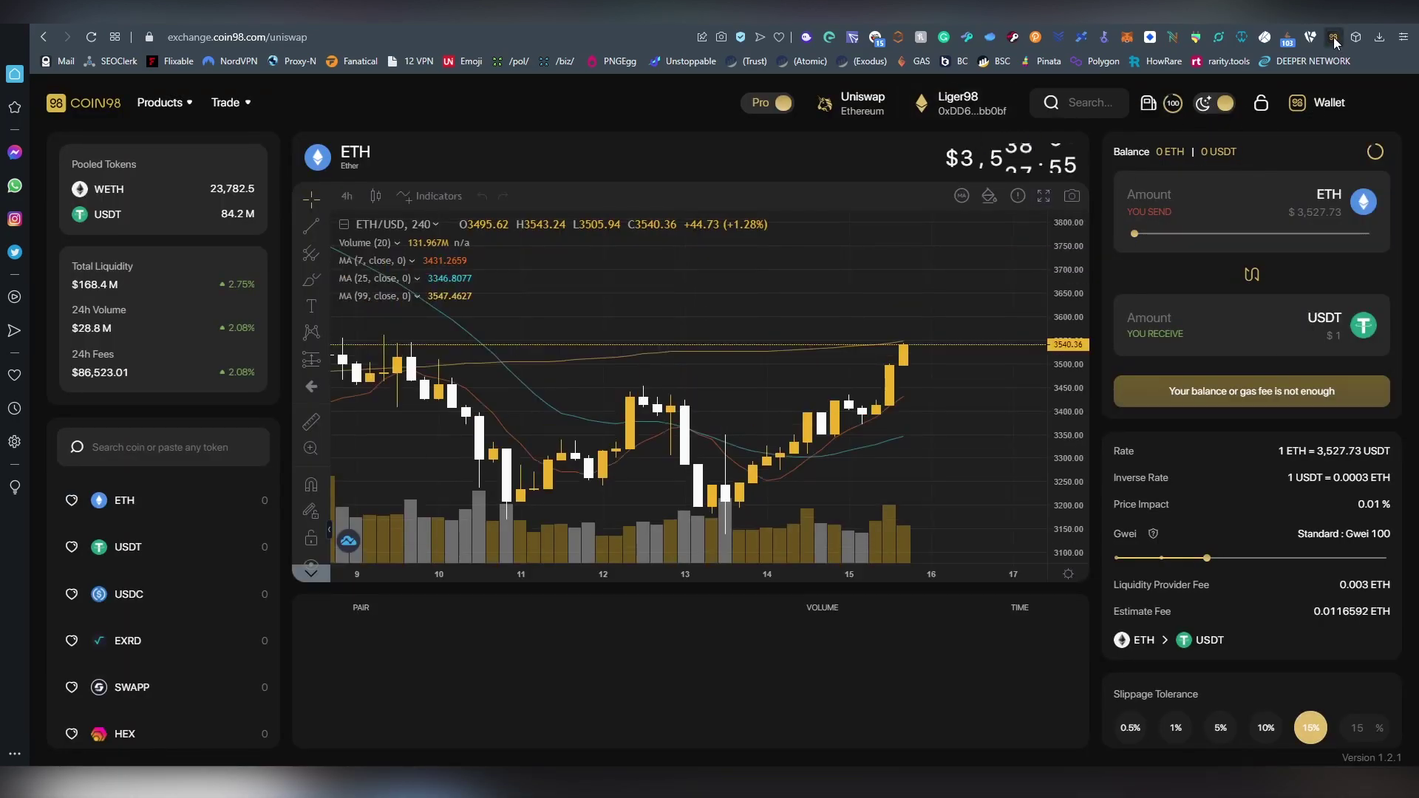
{"action": "left_click", "coordinate": [1331, 41]}
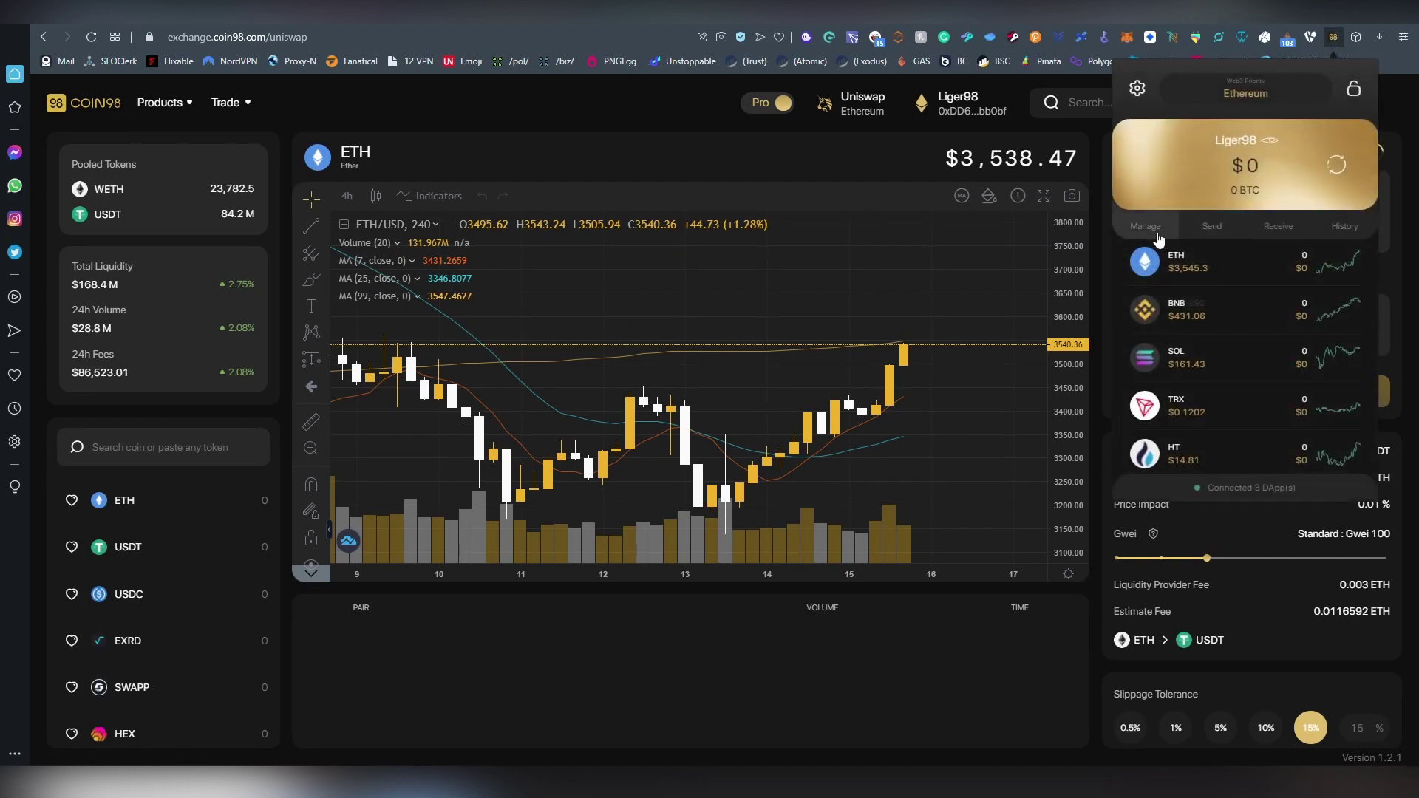
{"action": "left_click", "coordinate": [1159, 235]}
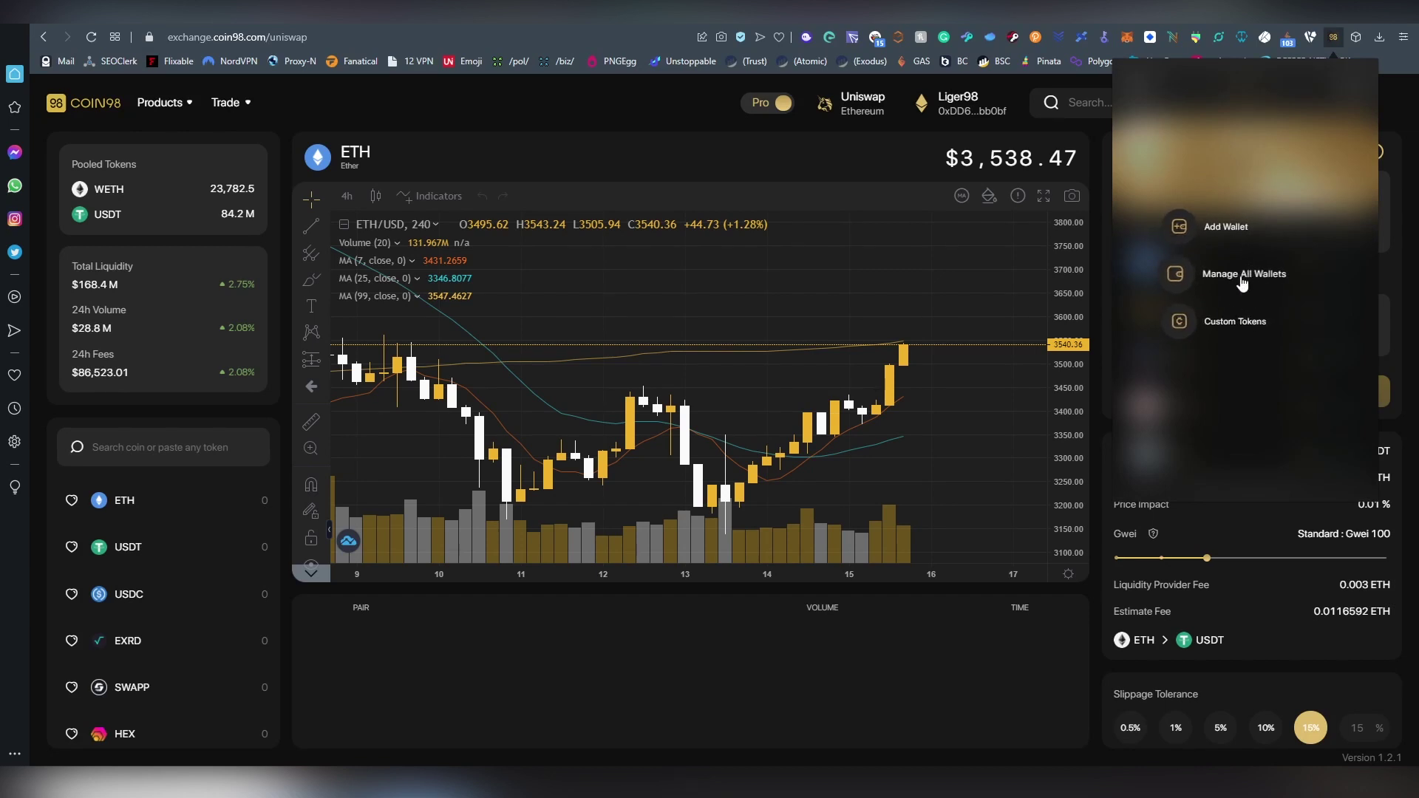
{"action": "left_click", "coordinate": [1248, 316]}
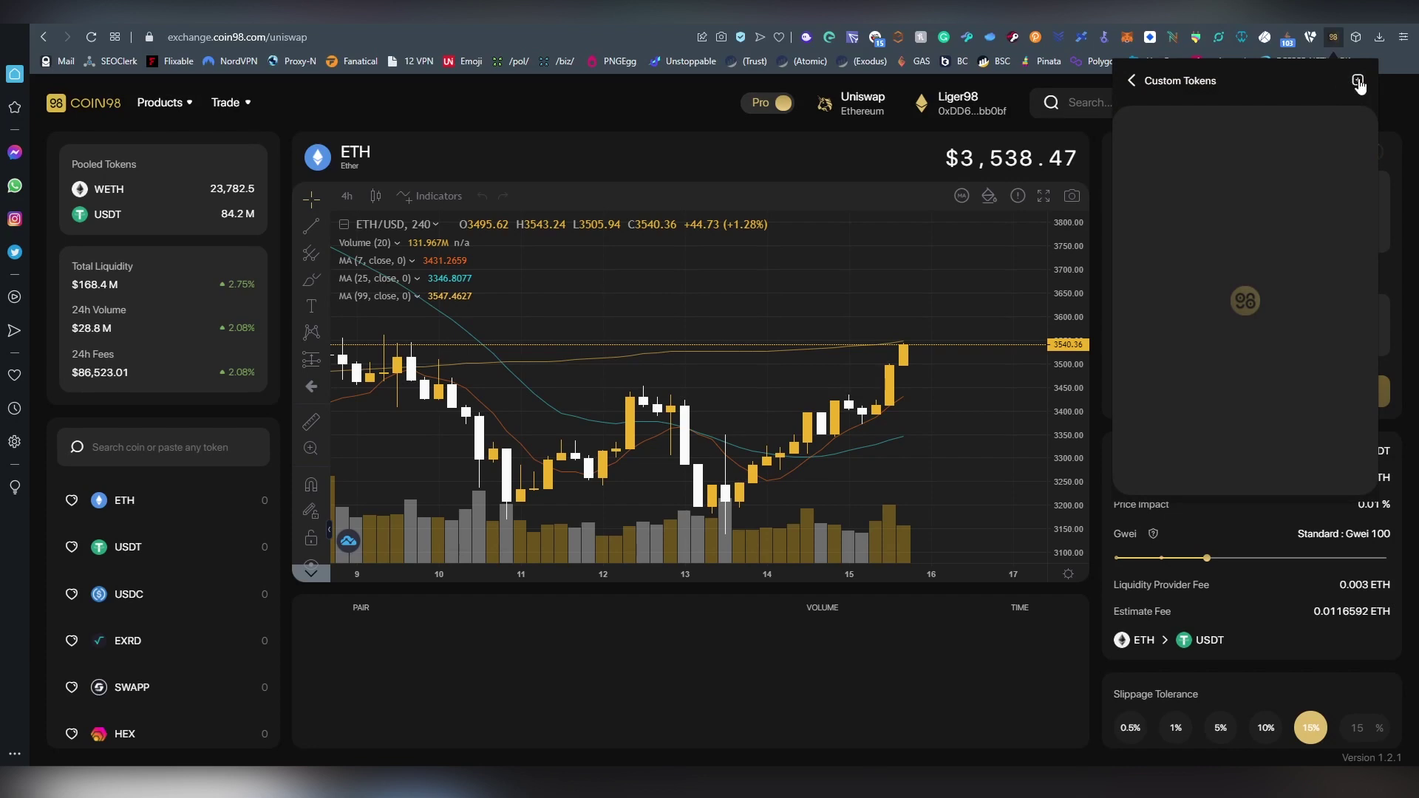
{"action": "left_click", "coordinate": [1245, 158]}
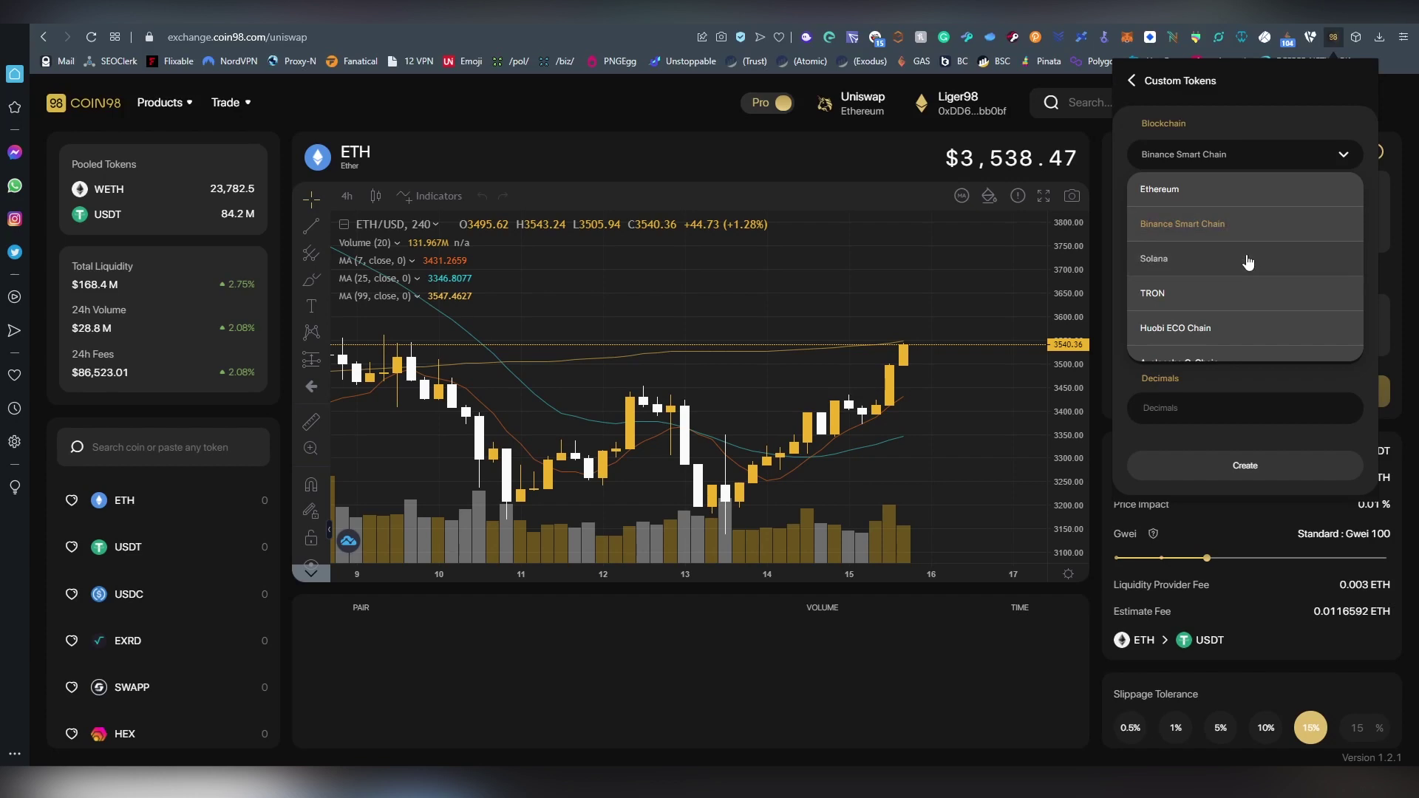
{"action": "left_click", "coordinate": [1225, 226]}
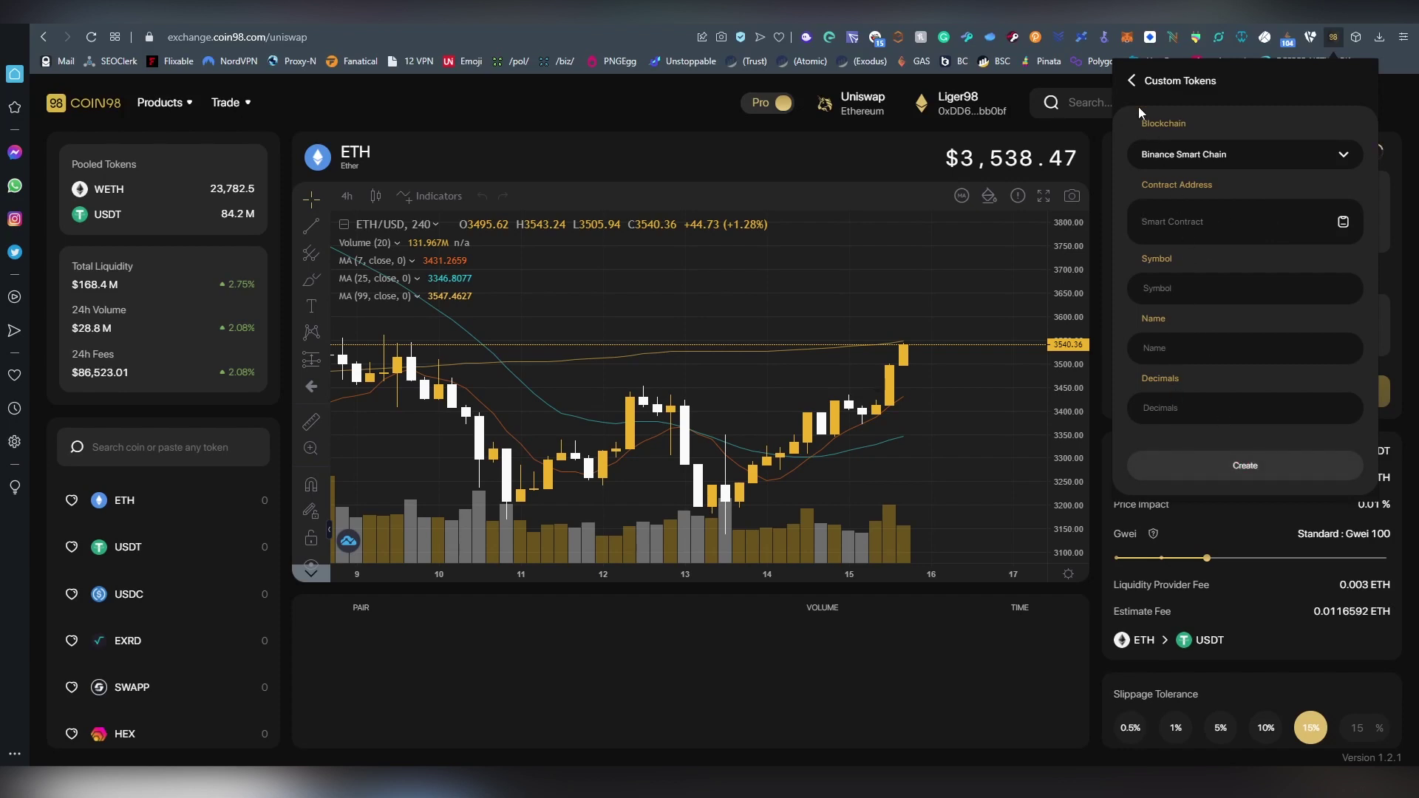
{"action": "left_click", "coordinate": [1133, 82]}
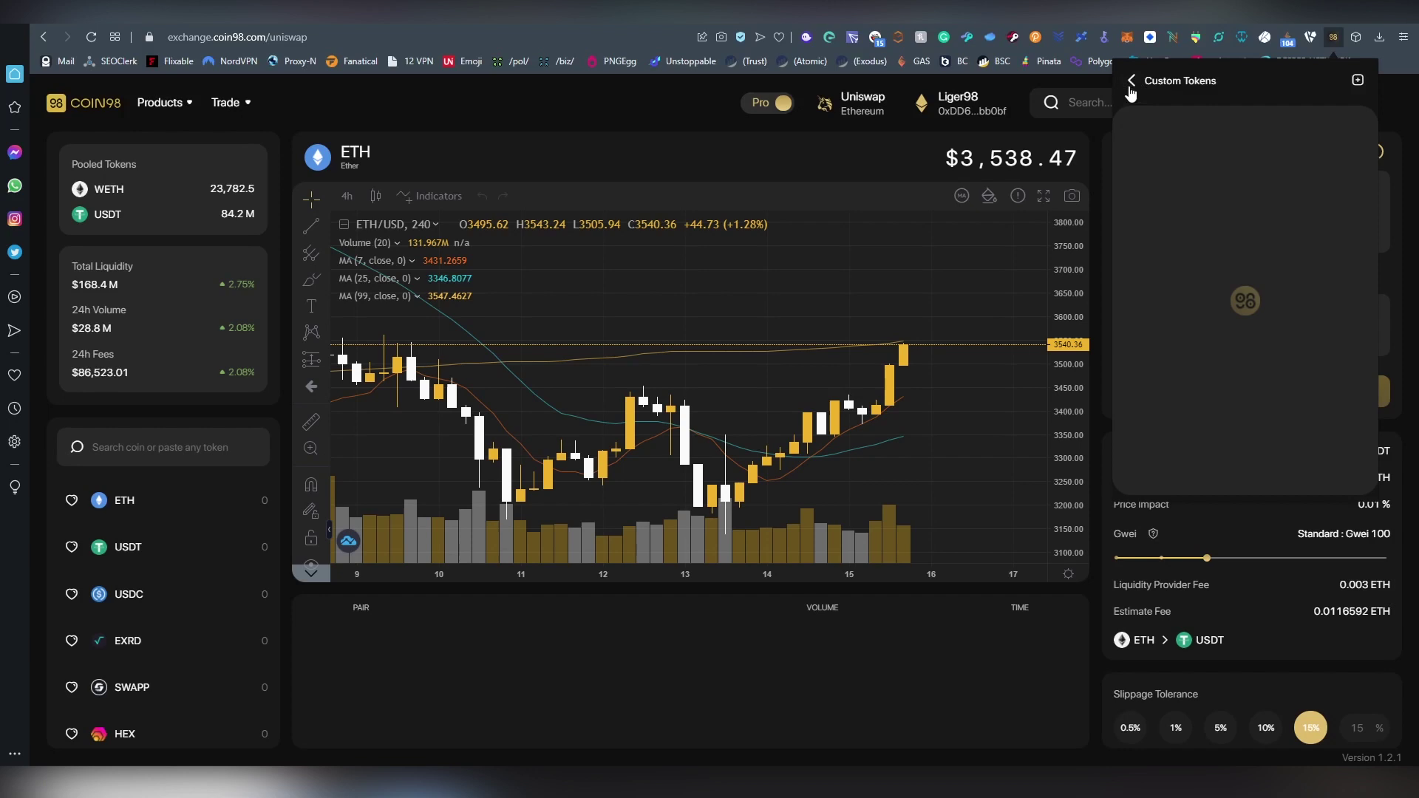
{"action": "scroll", "coordinate": [1253, 319], "scroll_direction": "down", "scroll_amount": 5}
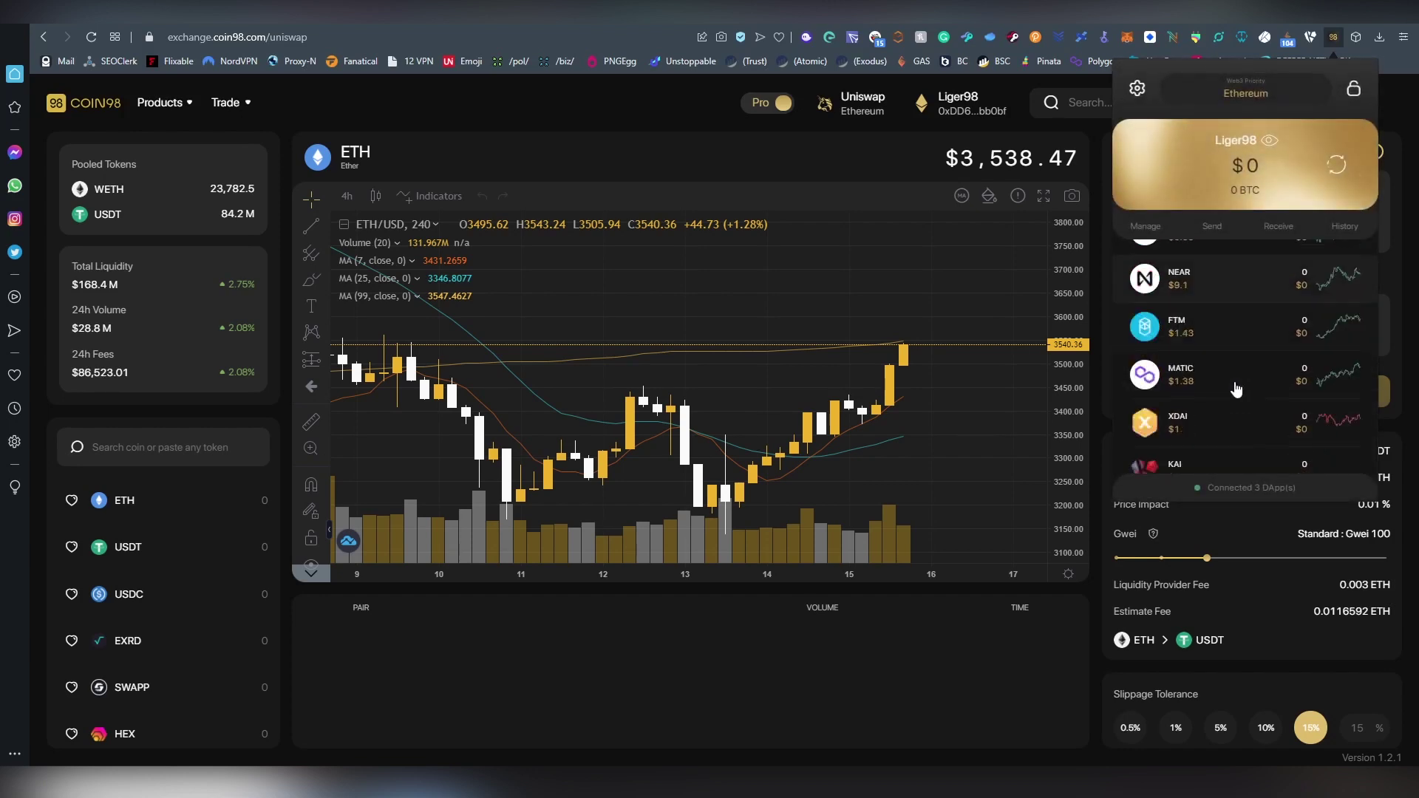
{"action": "scroll", "coordinate": [1236, 390], "scroll_direction": "down", "scroll_amount": 5}
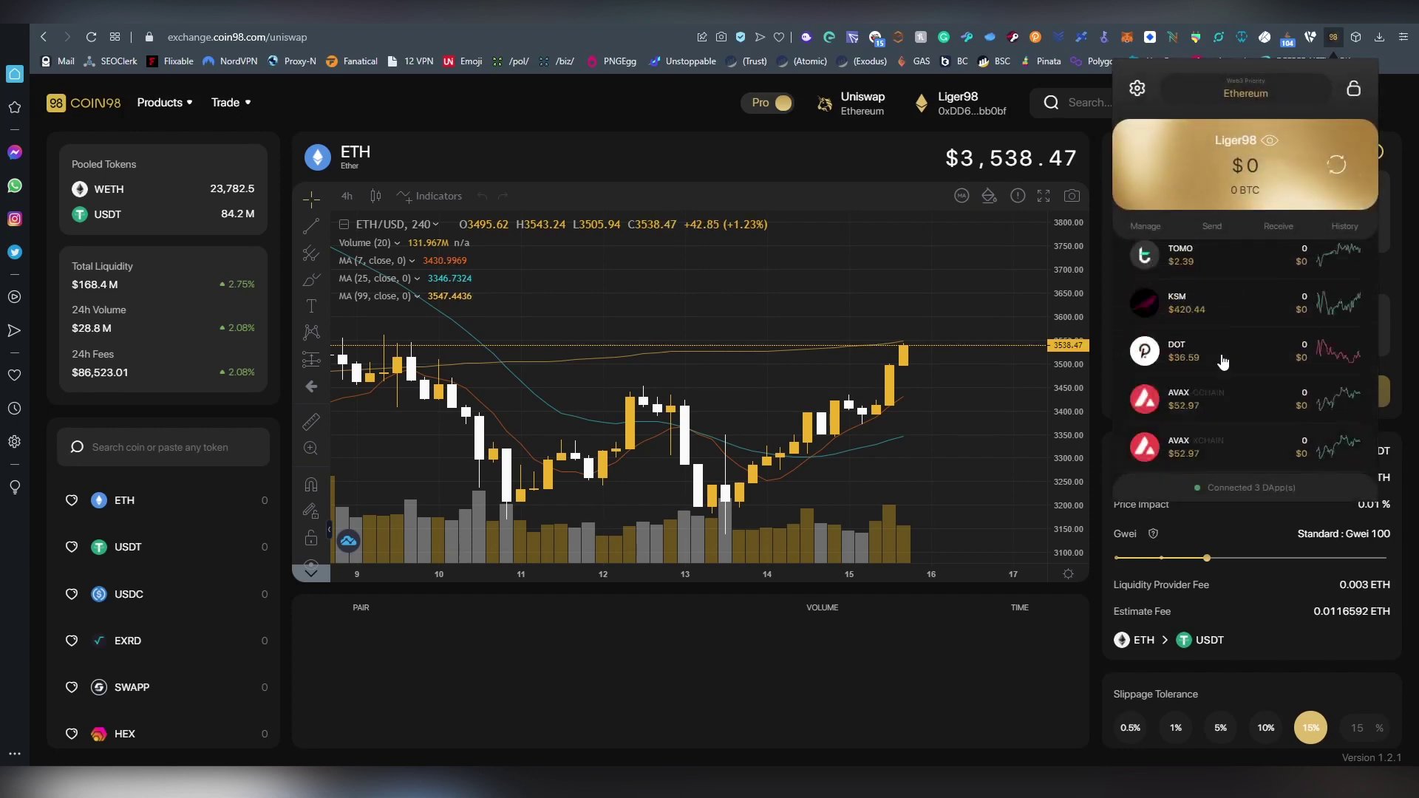
{"action": "scroll", "coordinate": [1223, 361], "scroll_direction": "up", "scroll_amount": 10}
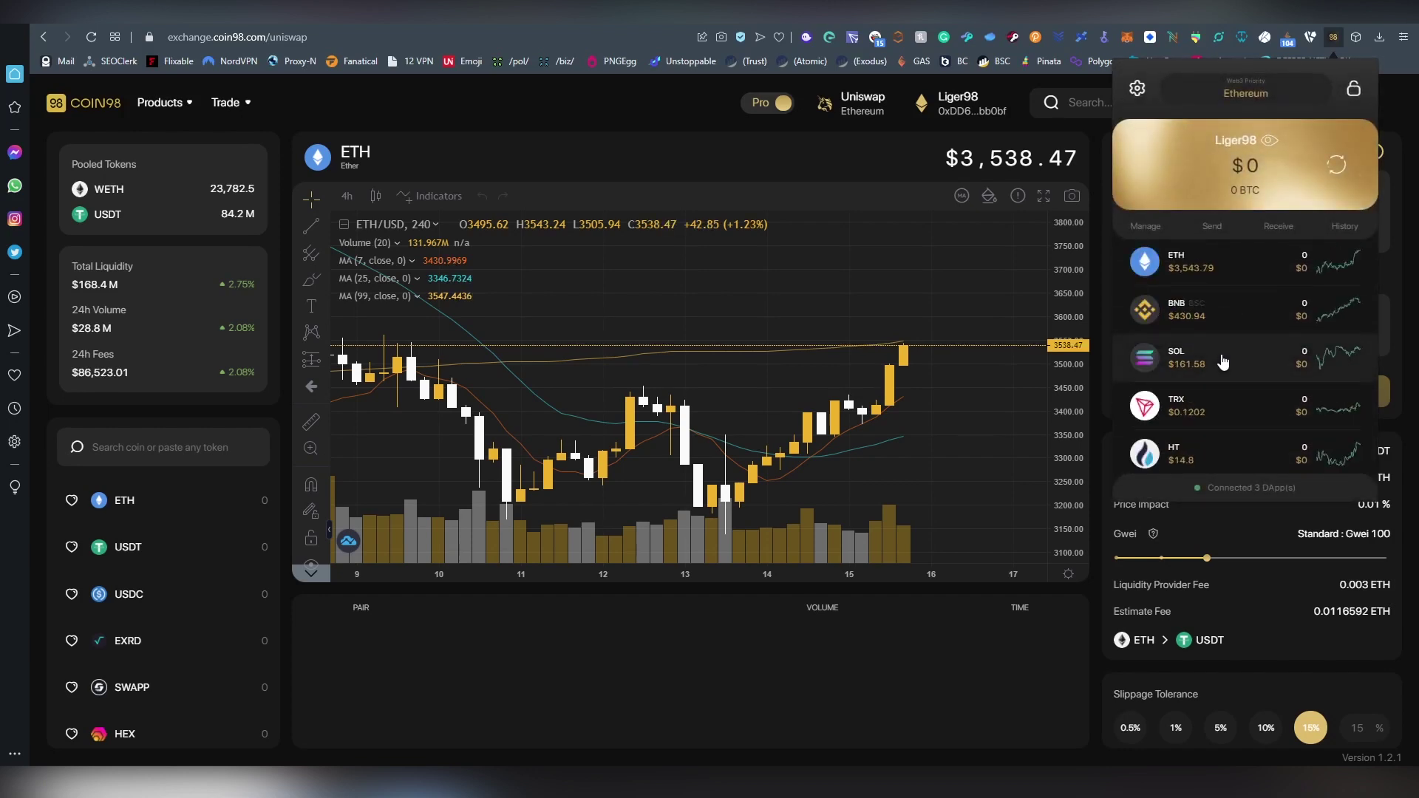
{"action": "left_click", "coordinate": [1214, 227]}
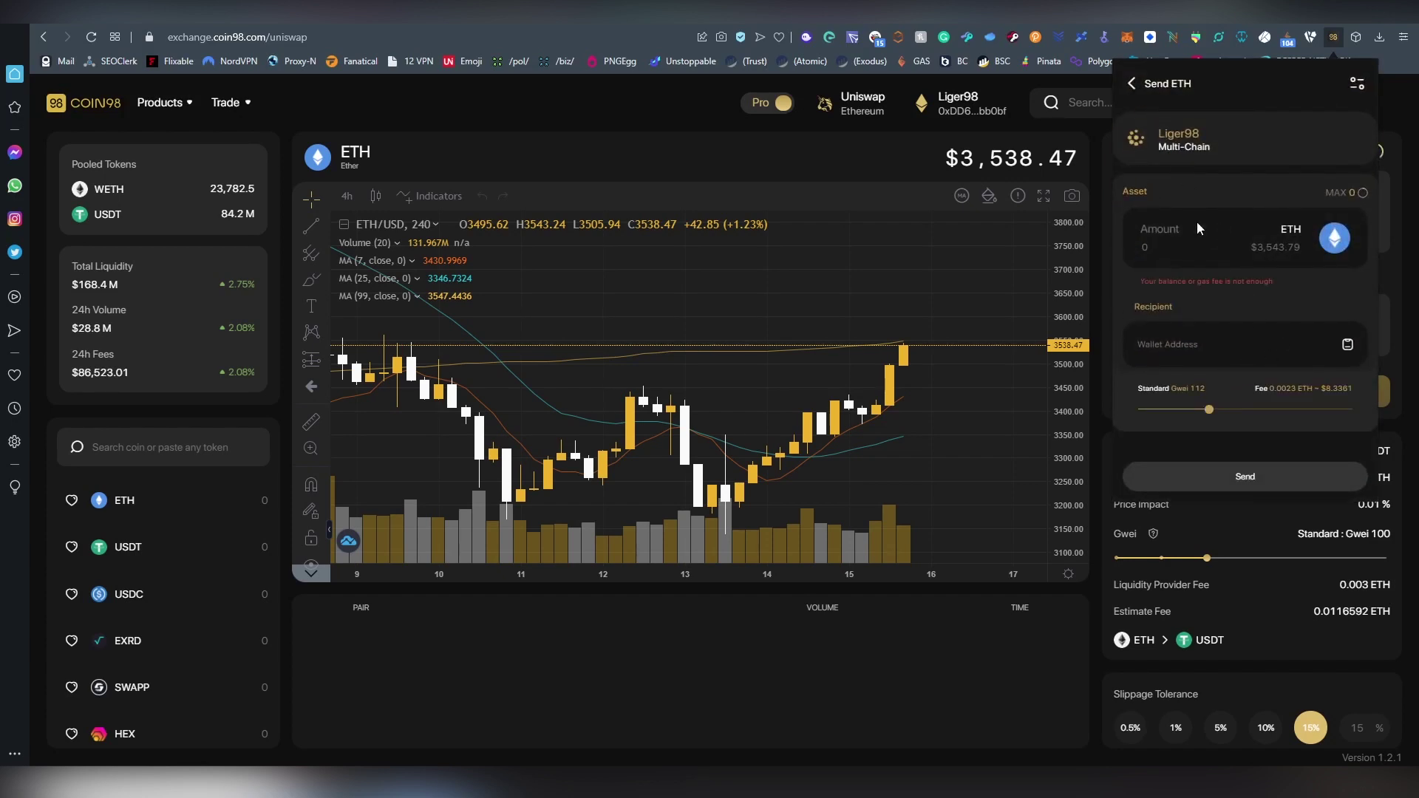
{"action": "left_click", "coordinate": [1132, 85]}
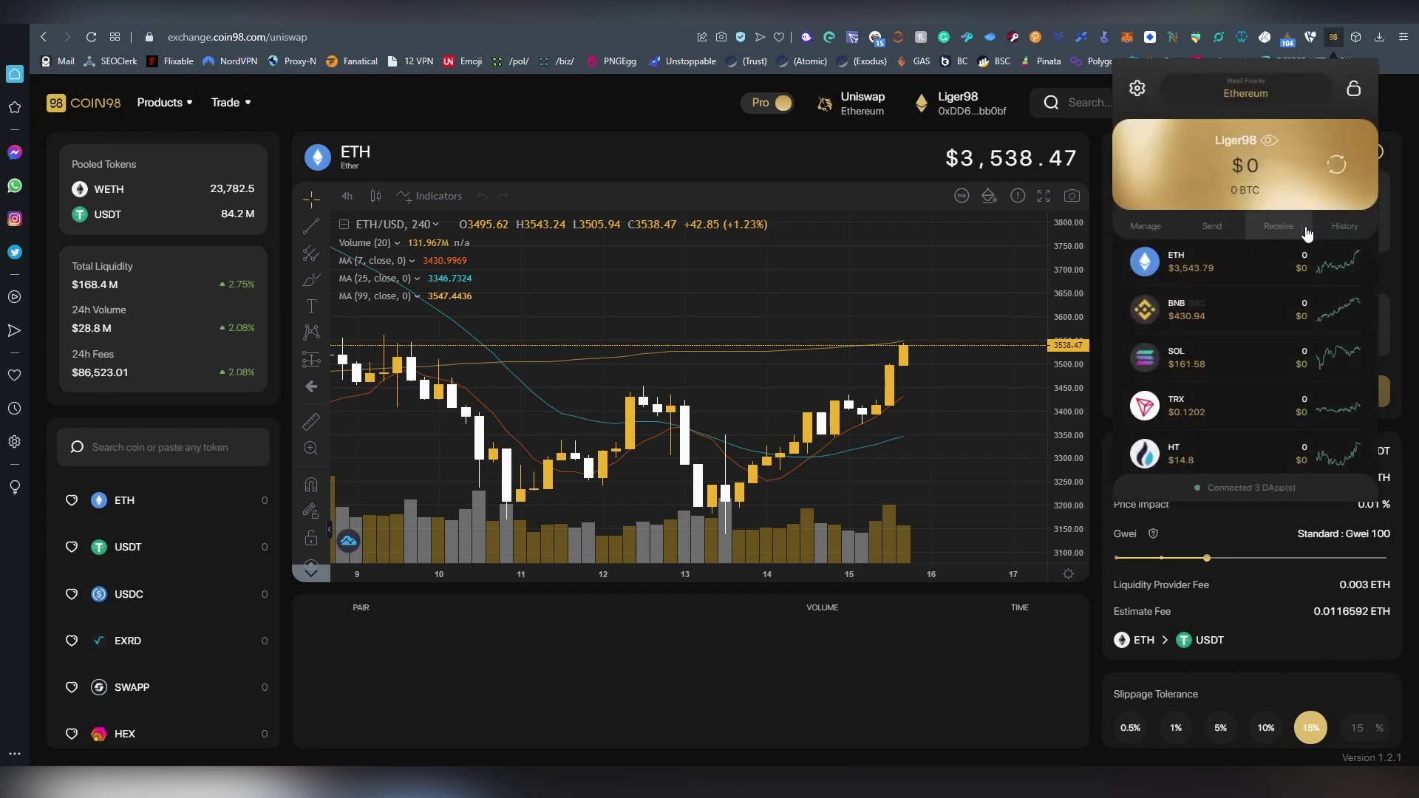
{"action": "left_click", "coordinate": [1349, 235]}
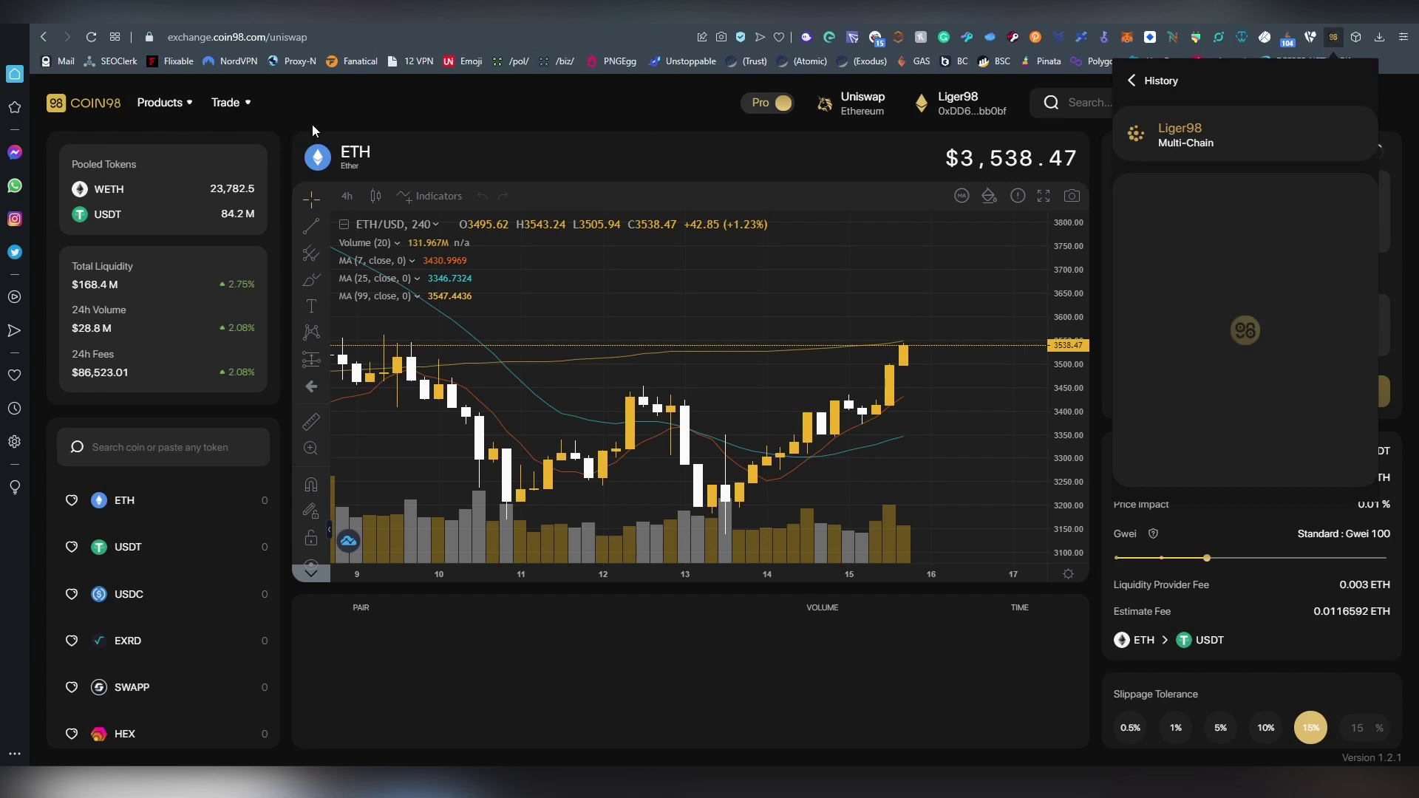
{"action": "left_click", "coordinate": [522, 145]}
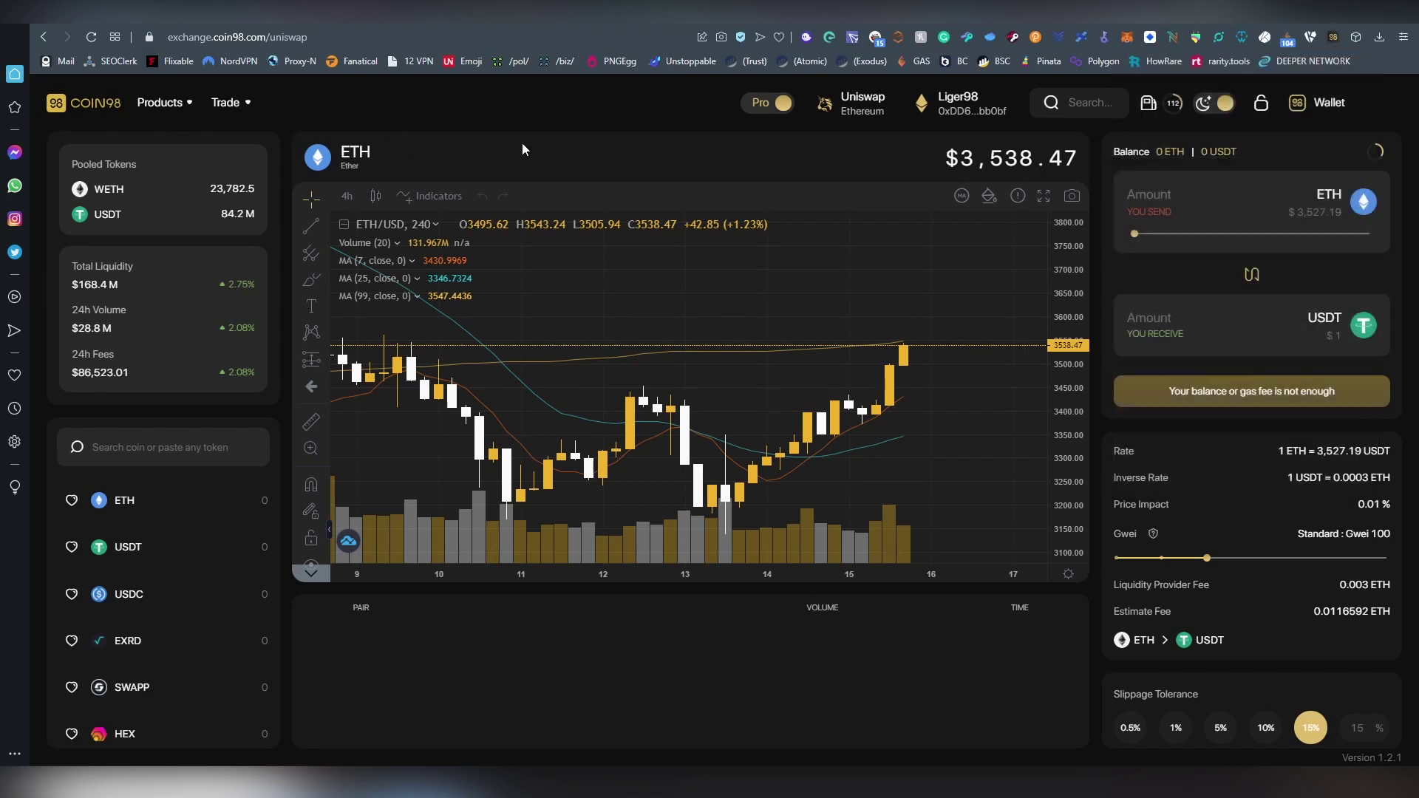
Go through the wallet actions and Products menu to the Multi-Send tool, with FTM selected
{"action": "mouse_move", "coordinate": [230, 104]}
{"action": "left_click", "coordinate": [40, 37]}
{"action": "left_click", "coordinate": [1316, 105]}
{"action": "left_click", "coordinate": [160, 102]}
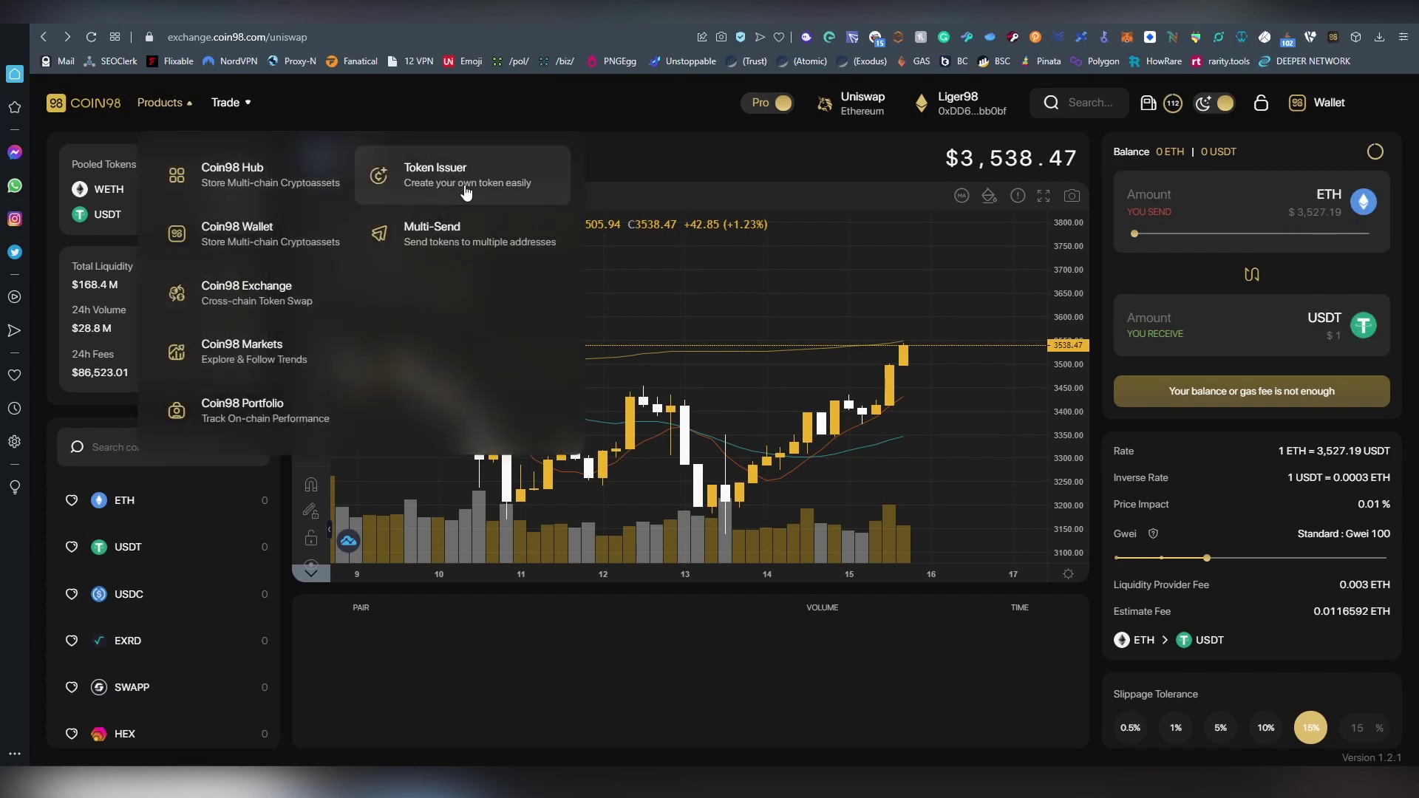
{"action": "left_click", "coordinate": [479, 236]}
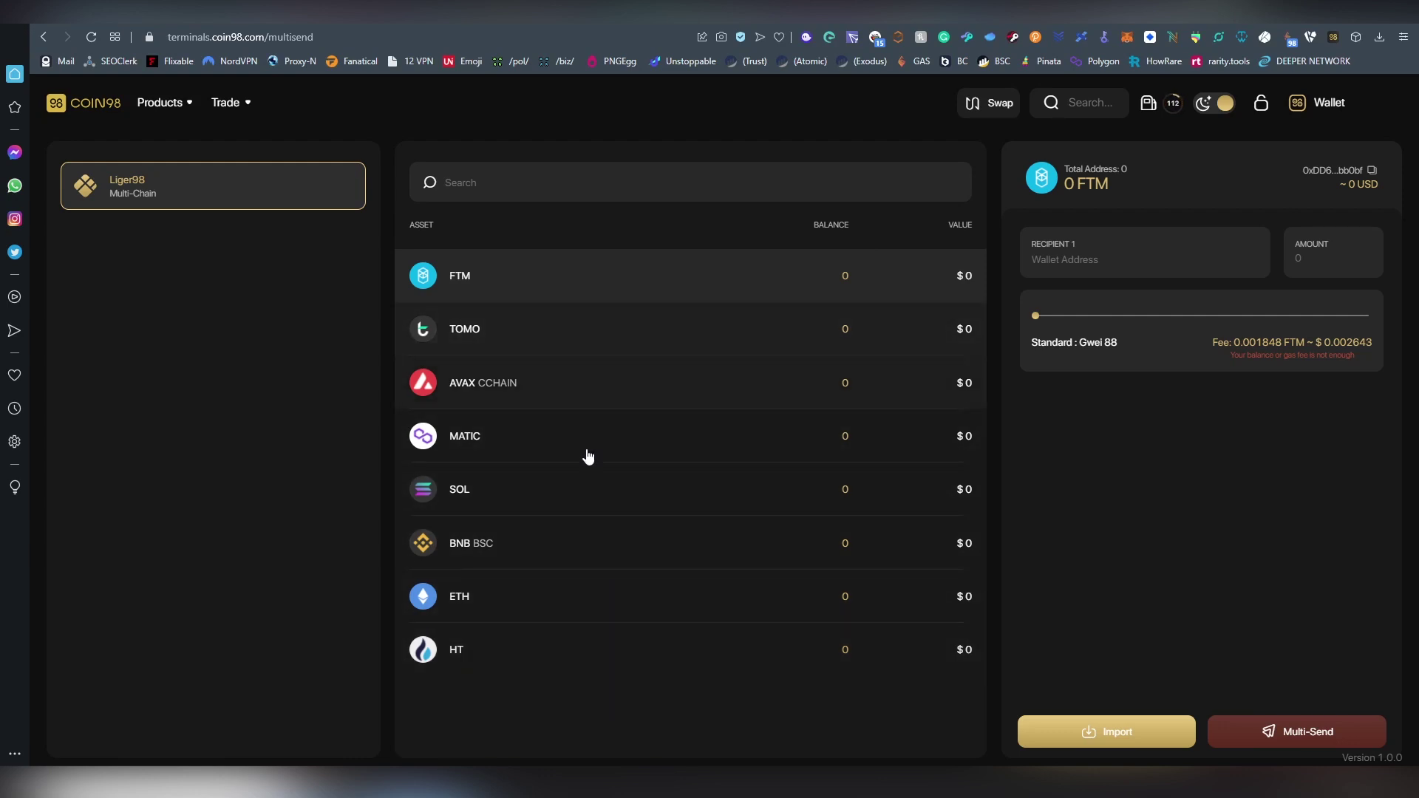
Return to the Coin98 Exchange Uniswap ETH-to-USDT swap page from the Products menu
{"action": "mouse_move", "coordinate": [241, 117]}
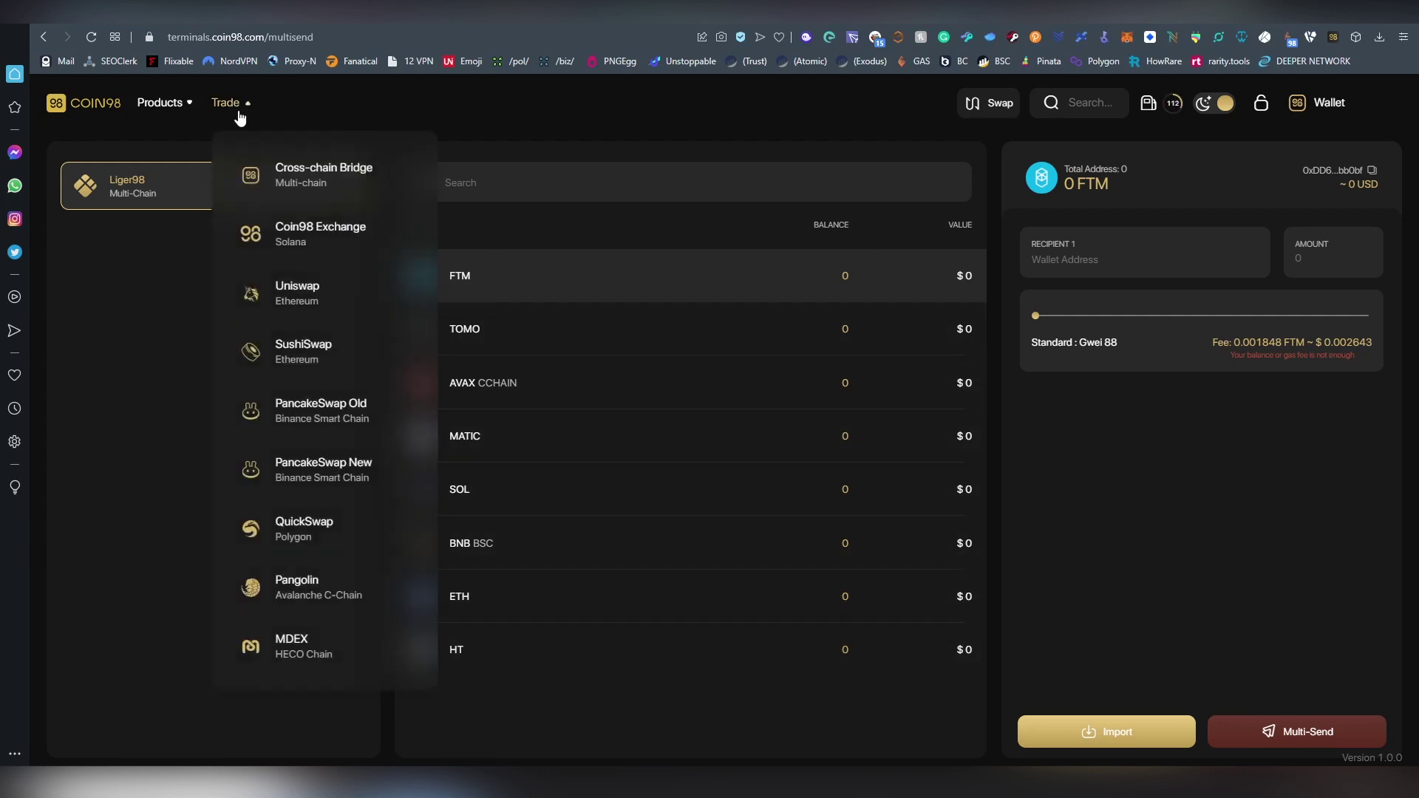
{"action": "mouse_move", "coordinate": [201, 108]}
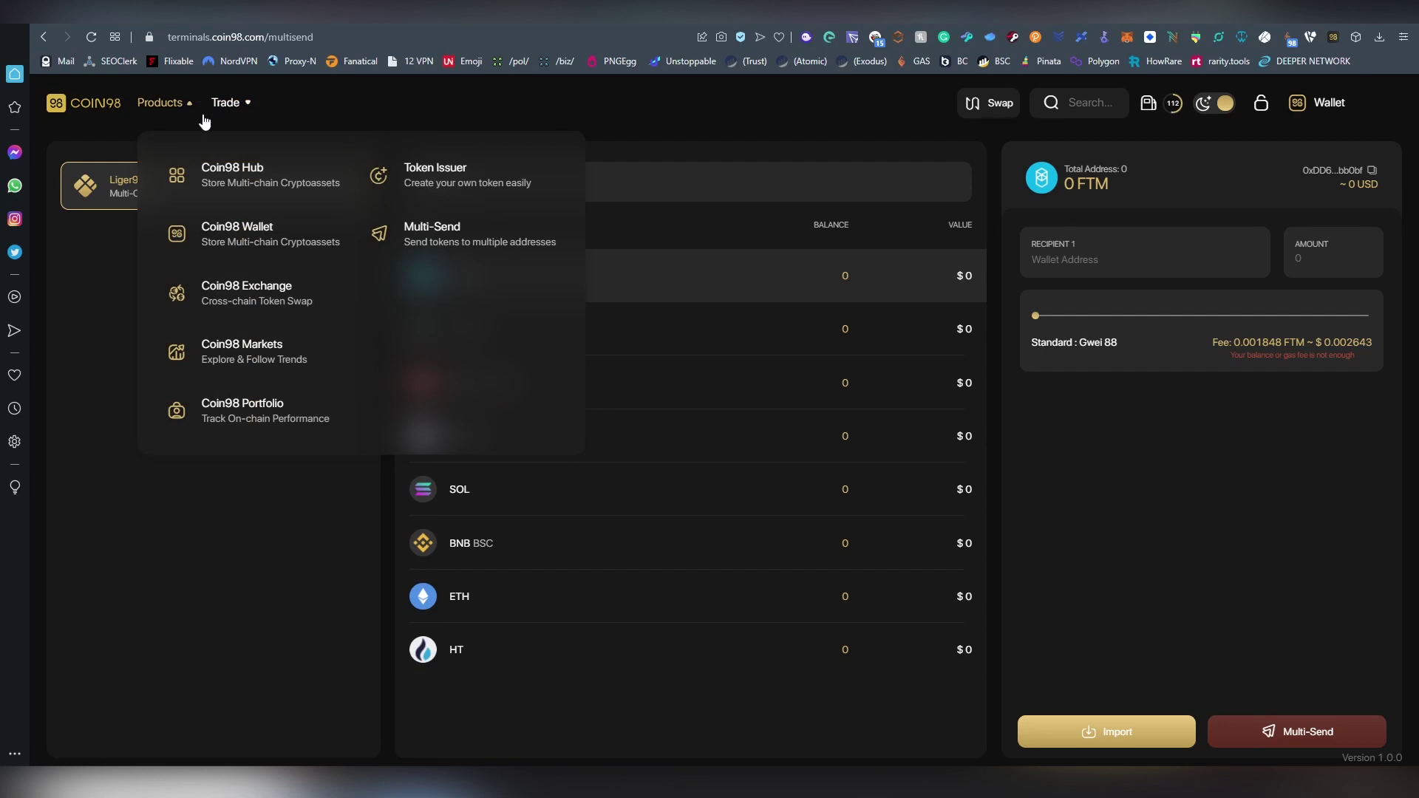
{"action": "left_click", "coordinate": [282, 307]}
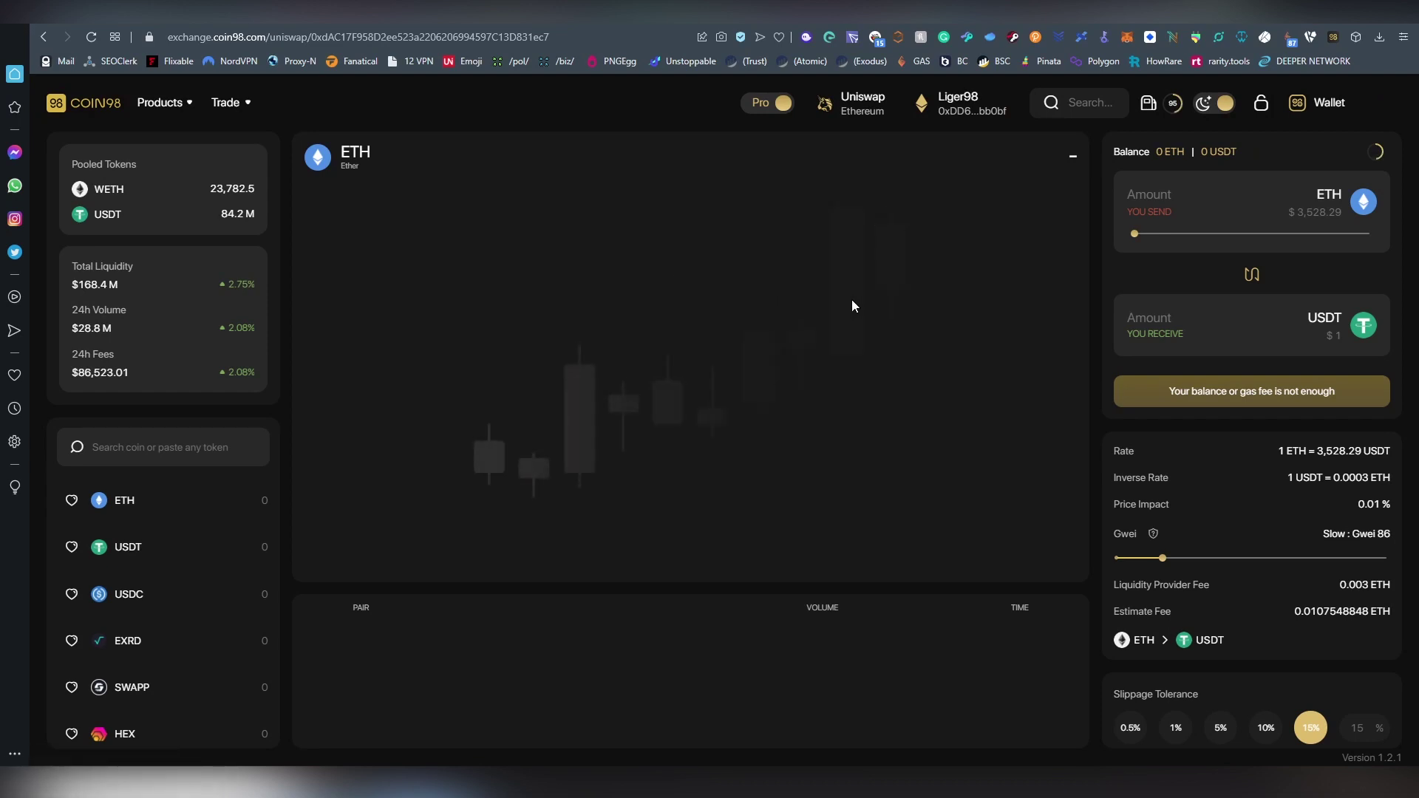
{"action": "mouse_move", "coordinate": [1156, 104]}
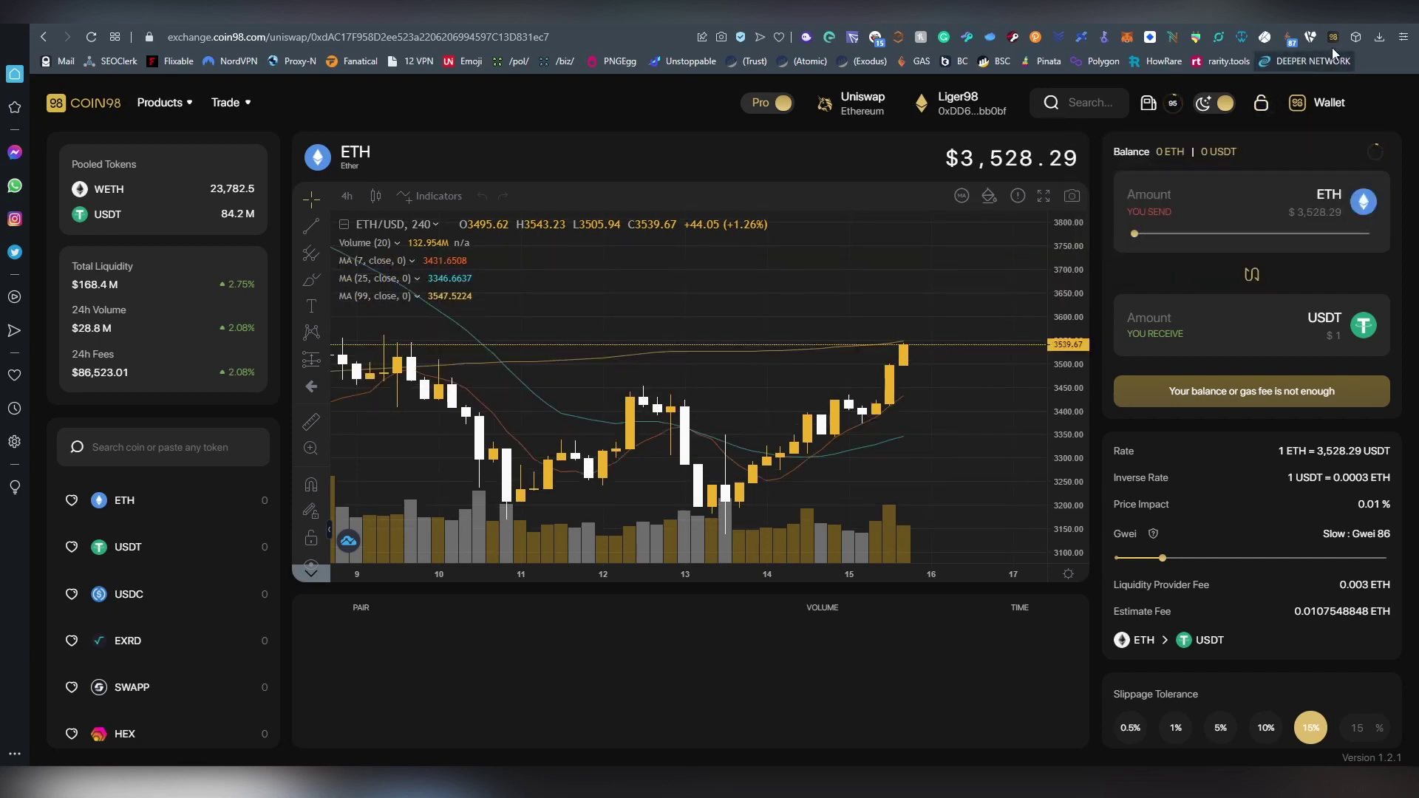
{"action": "mouse_move", "coordinate": [1317, 104]}
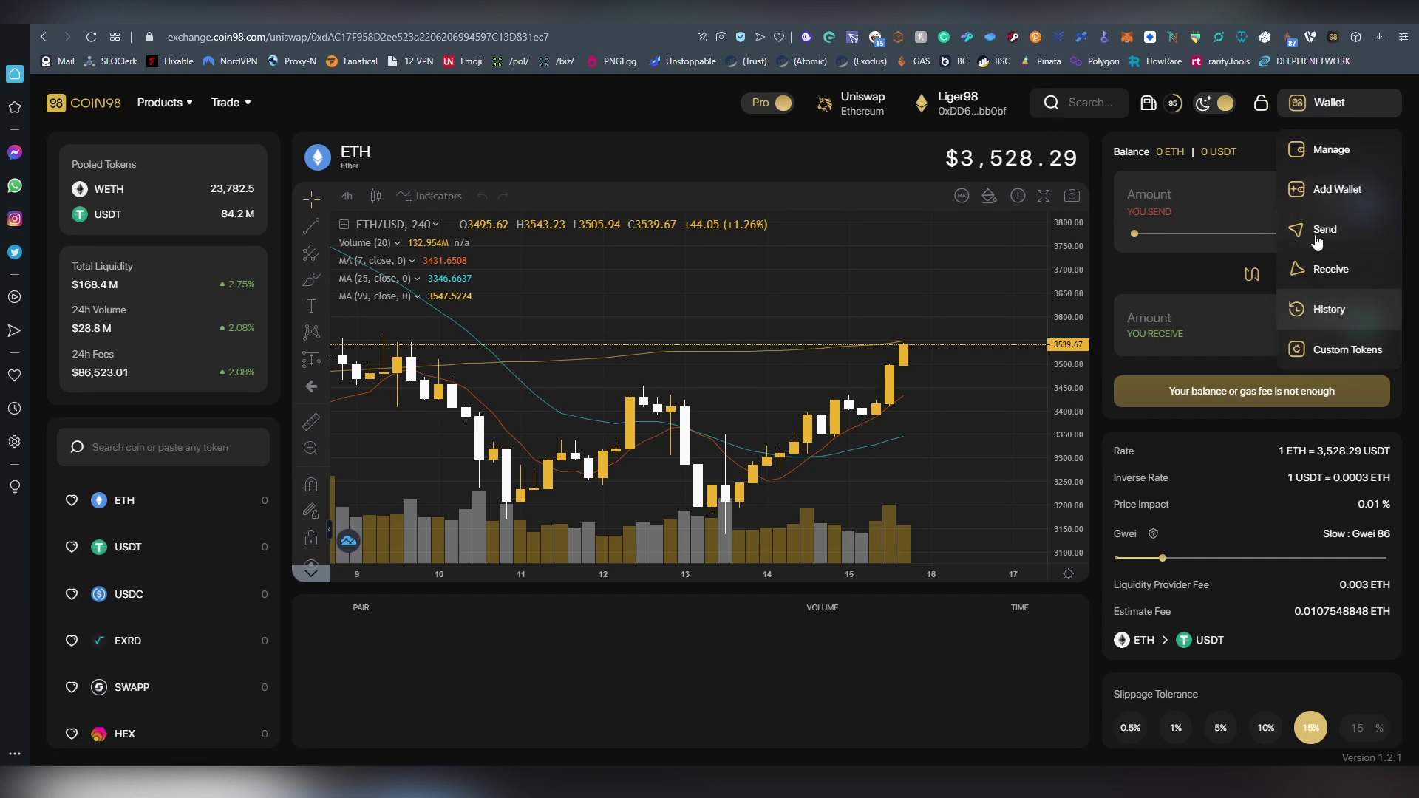
On the wallet management page, start adding a wallet and choose Tron from the chain grid
{"action": "left_click", "coordinate": [1347, 155]}
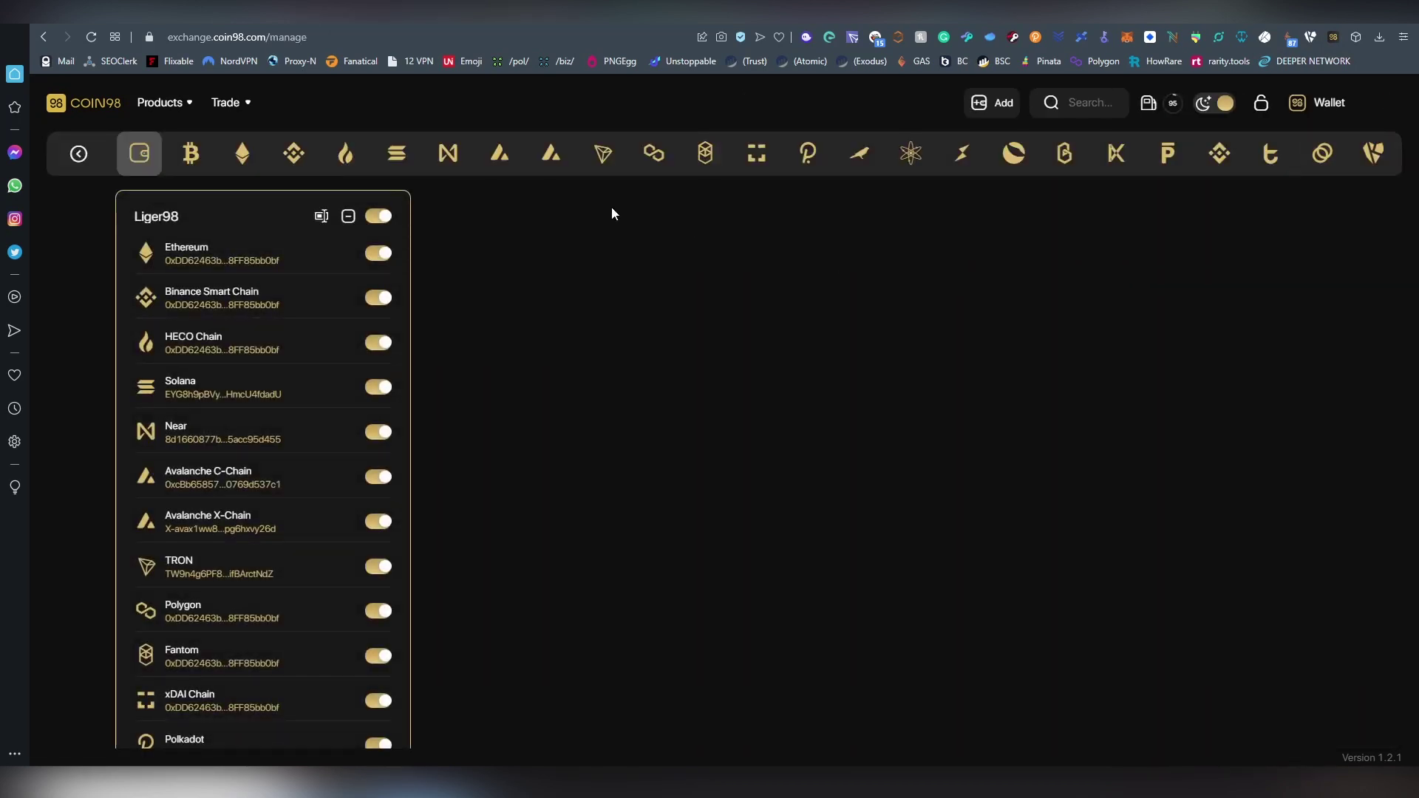
{"action": "left_click", "coordinate": [1009, 111]}
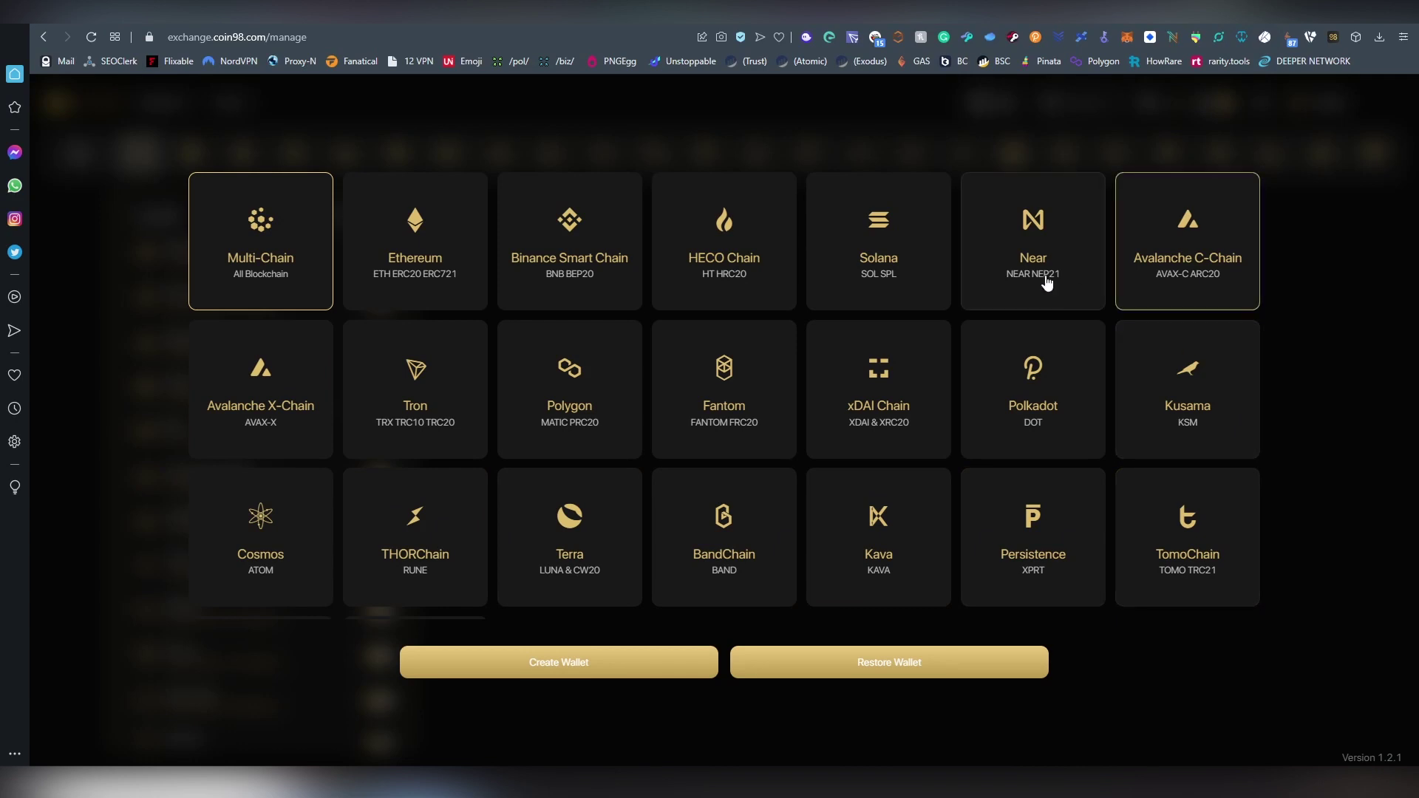
{"action": "scroll", "coordinate": [835, 370], "scroll_direction": "down", "scroll_amount": 2}
{"action": "scroll", "coordinate": [835, 370], "scroll_direction": "up", "scroll_amount": 2}
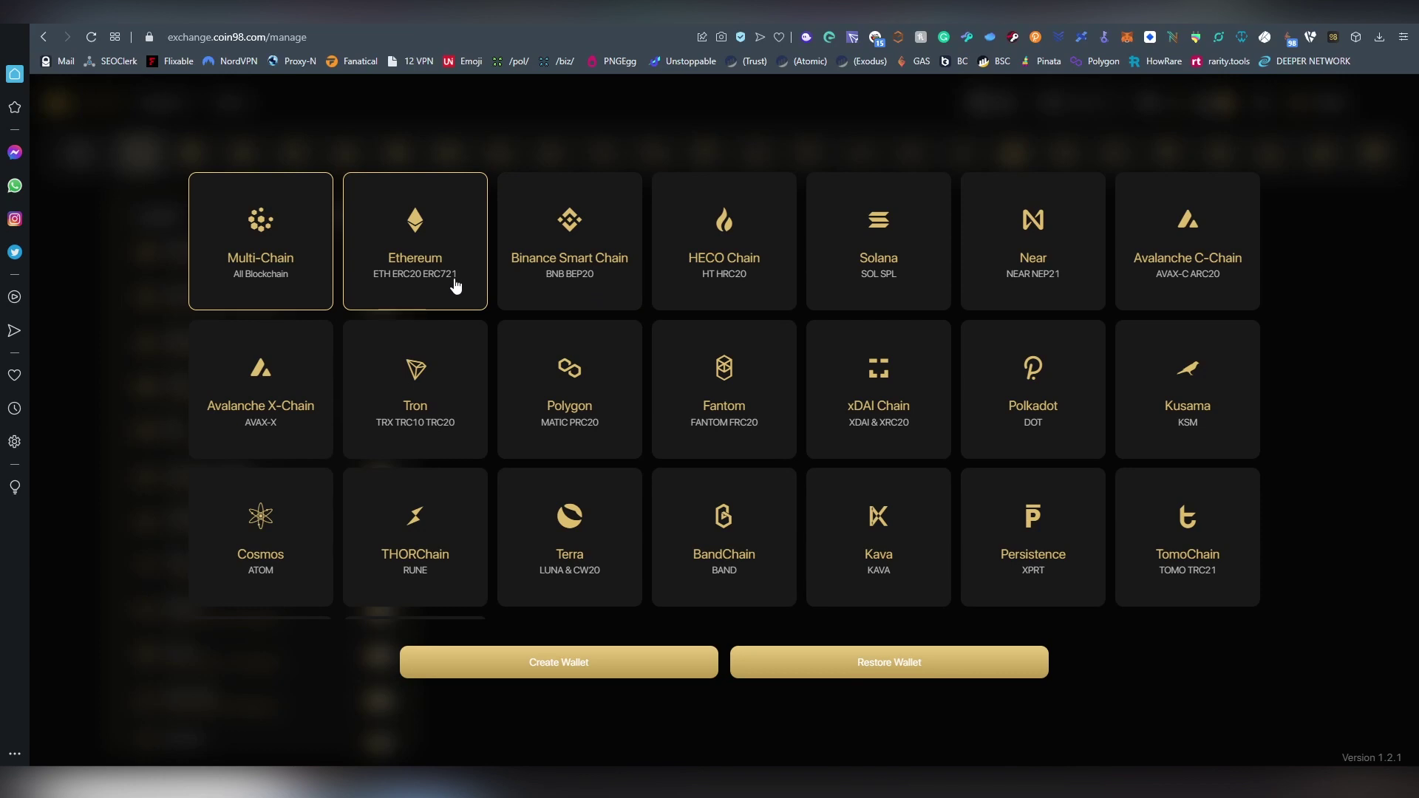
{"action": "scroll", "coordinate": [425, 336], "scroll_direction": "down", "scroll_amount": 2}
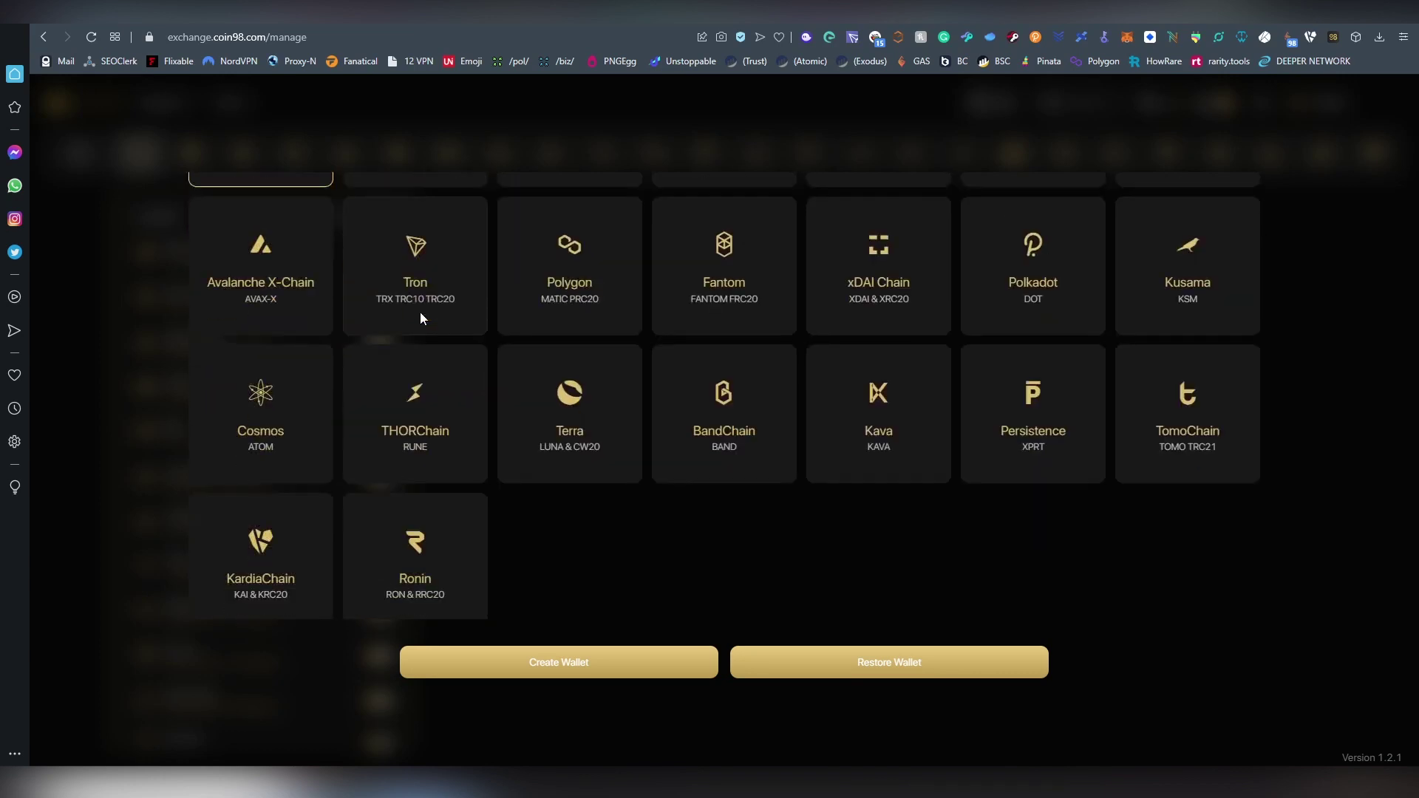
{"action": "left_click", "coordinate": [422, 318]}
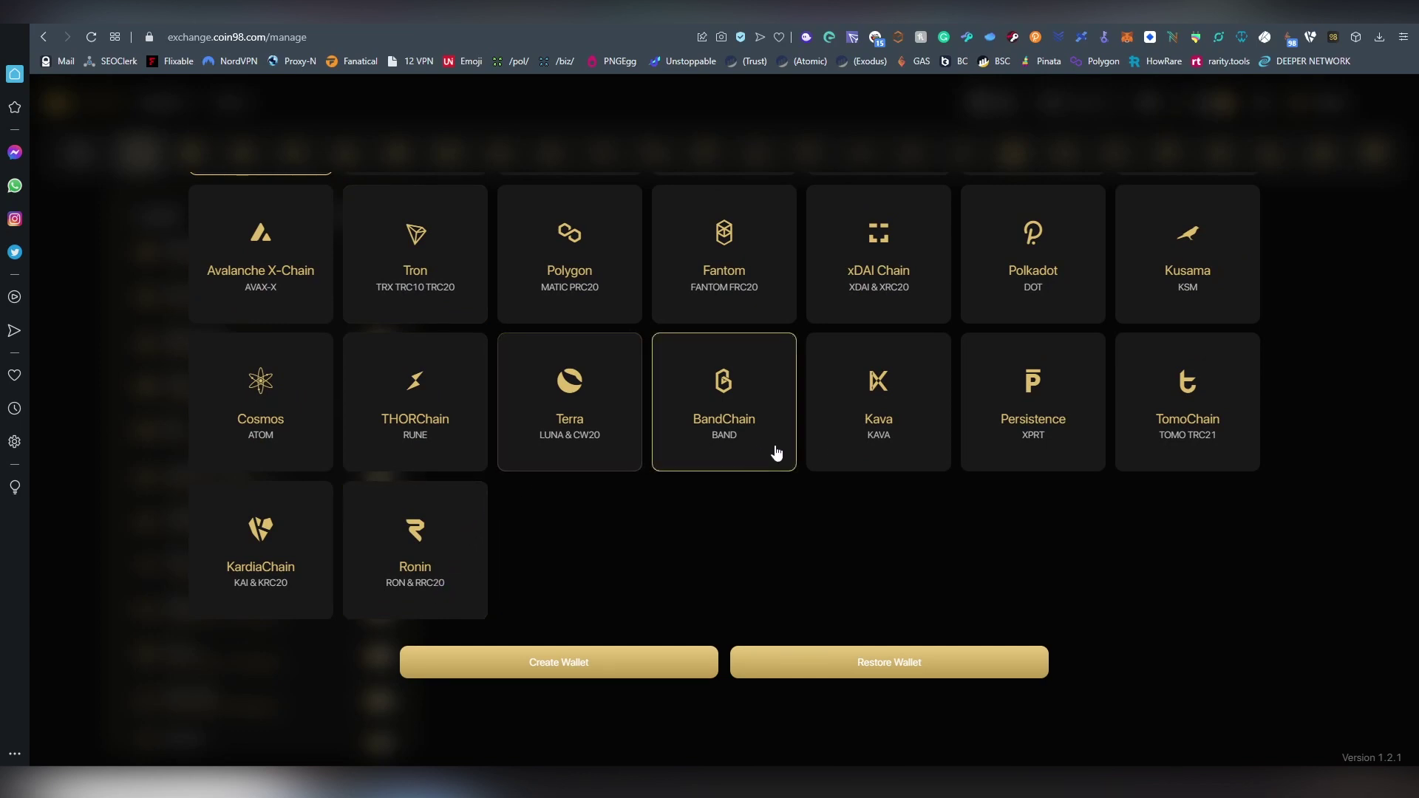
Start Restore Wallet, cancel without entering a key, and go to the coin98.com homepage
{"action": "left_click", "coordinate": [876, 669]}
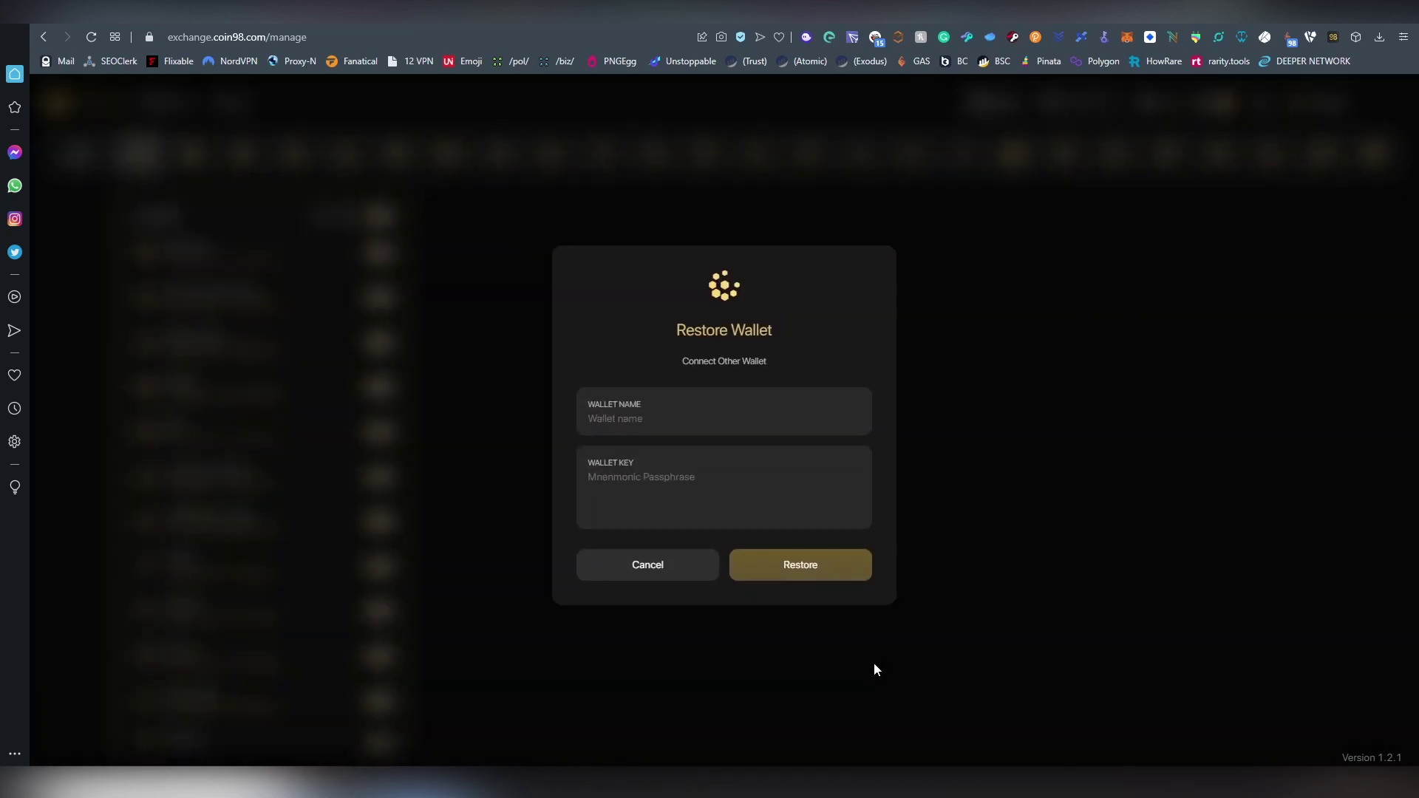
{"action": "left_click", "coordinate": [734, 477]}
{"action": "left_click", "coordinate": [663, 566]}
{"action": "left_click", "coordinate": [88, 120]}
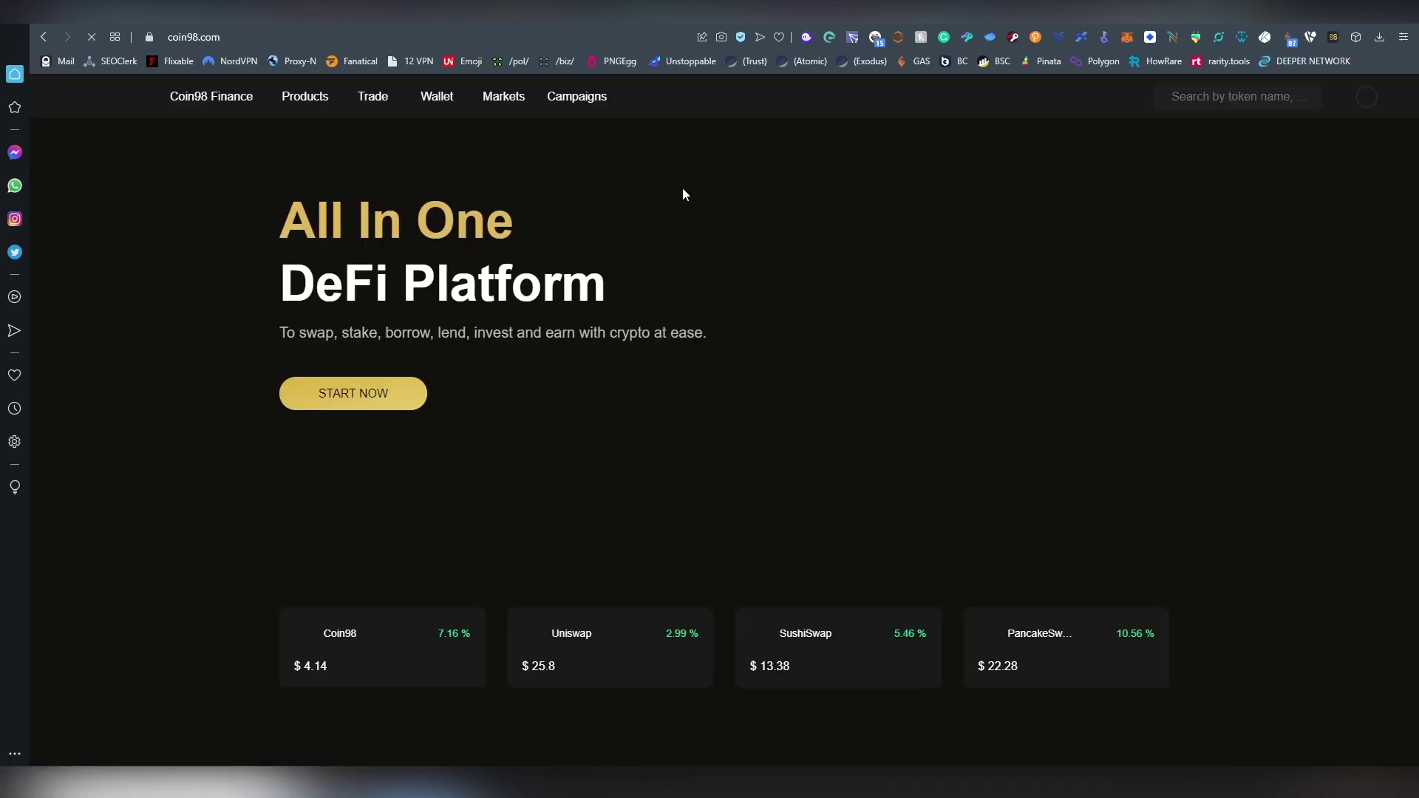
Scroll the coin98.com homepage to its footer and open the Coin98 Token (C98) page
{"action": "scroll", "coordinate": [707, 190], "scroll_direction": "down", "scroll_amount": 9}
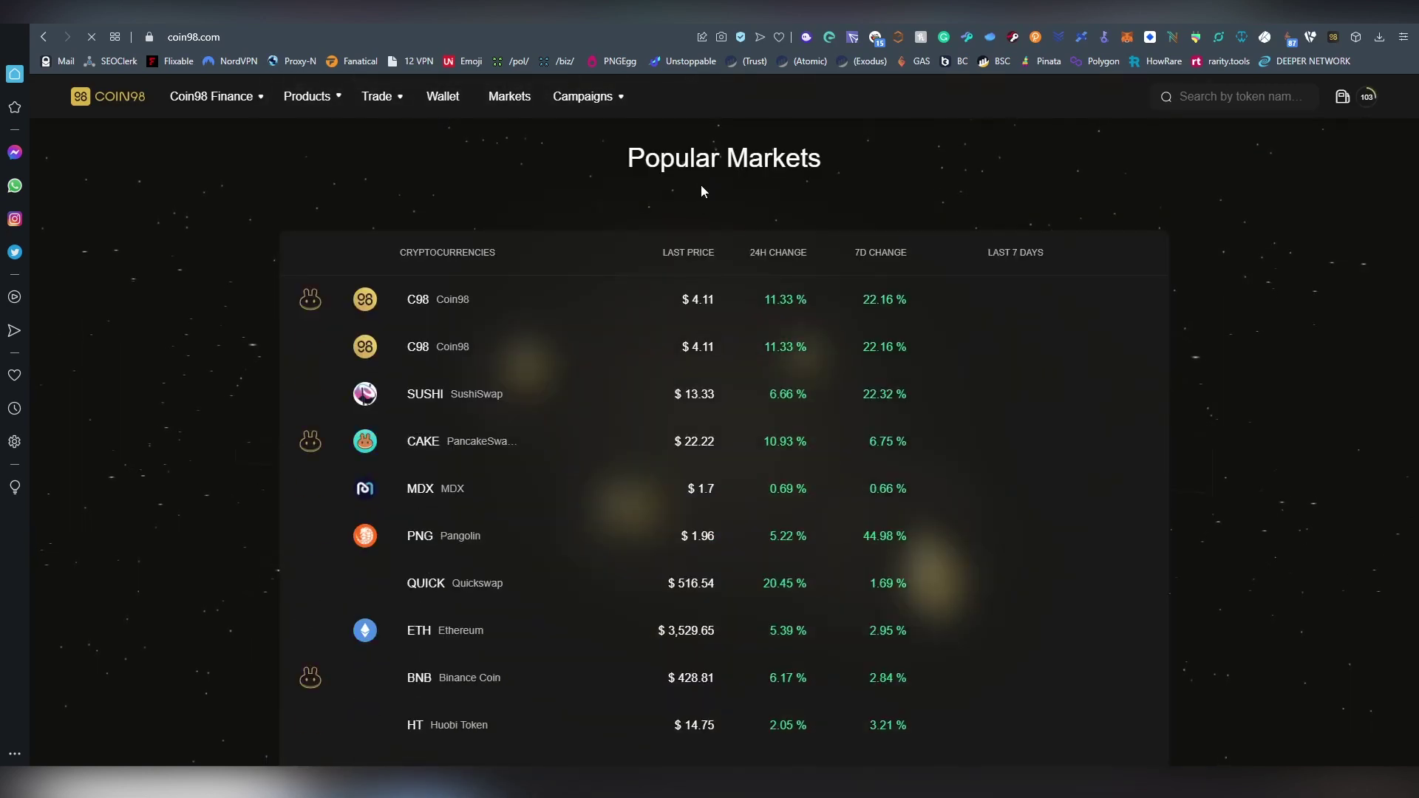
{"action": "scroll", "coordinate": [986, 518], "scroll_direction": "down", "scroll_amount": 3}
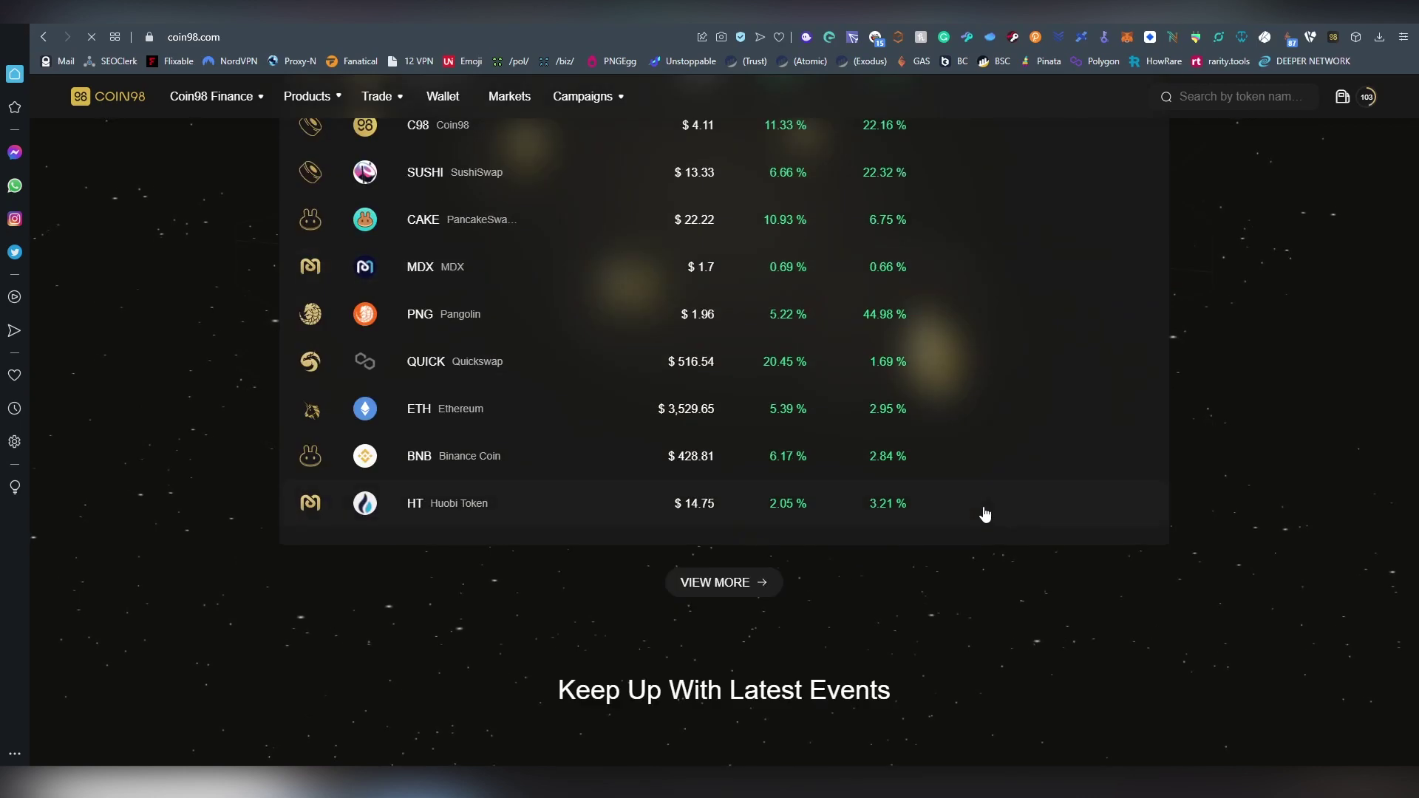
{"action": "scroll", "coordinate": [986, 515], "scroll_direction": "down", "scroll_amount": 10}
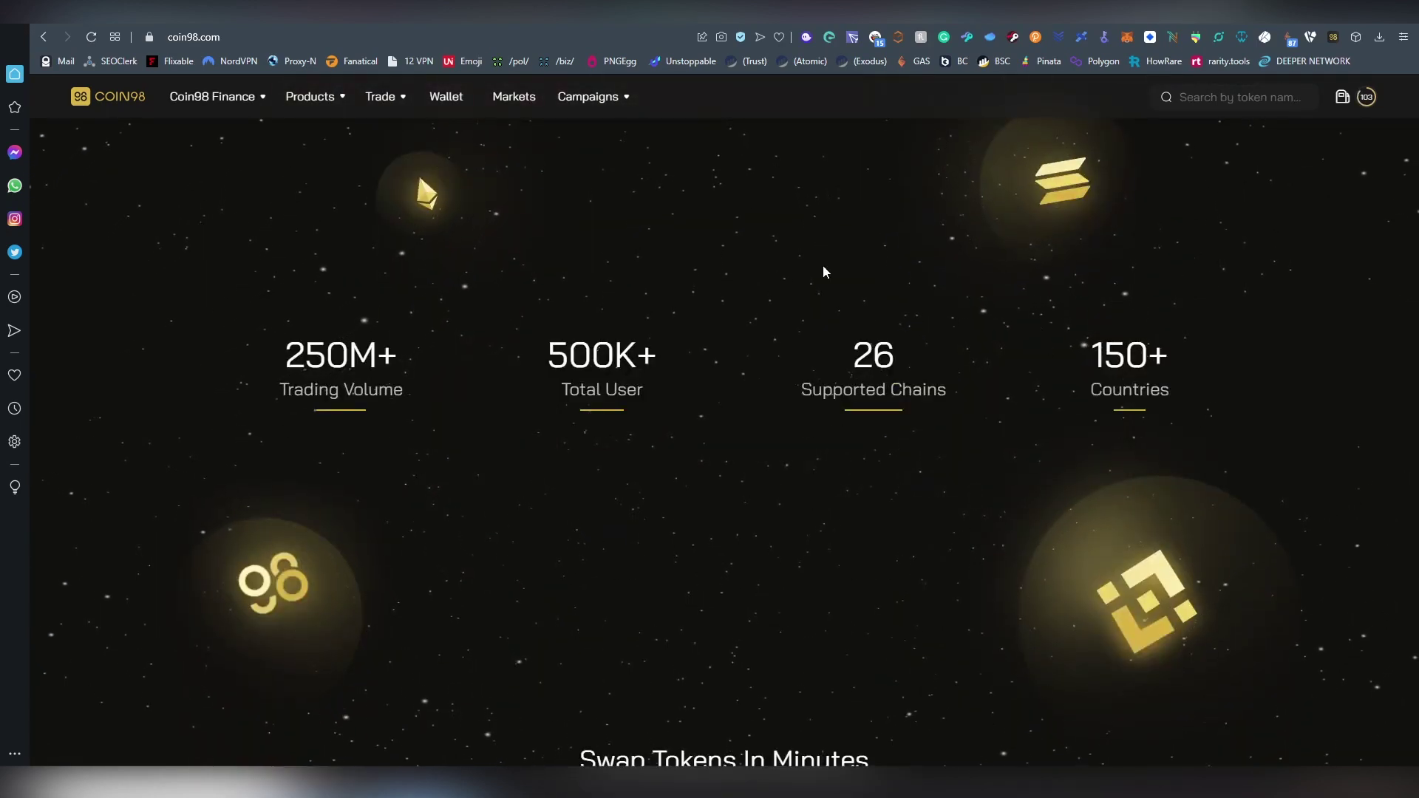
{"action": "scroll", "coordinate": [669, 370], "scroll_direction": "down", "scroll_amount": 8}
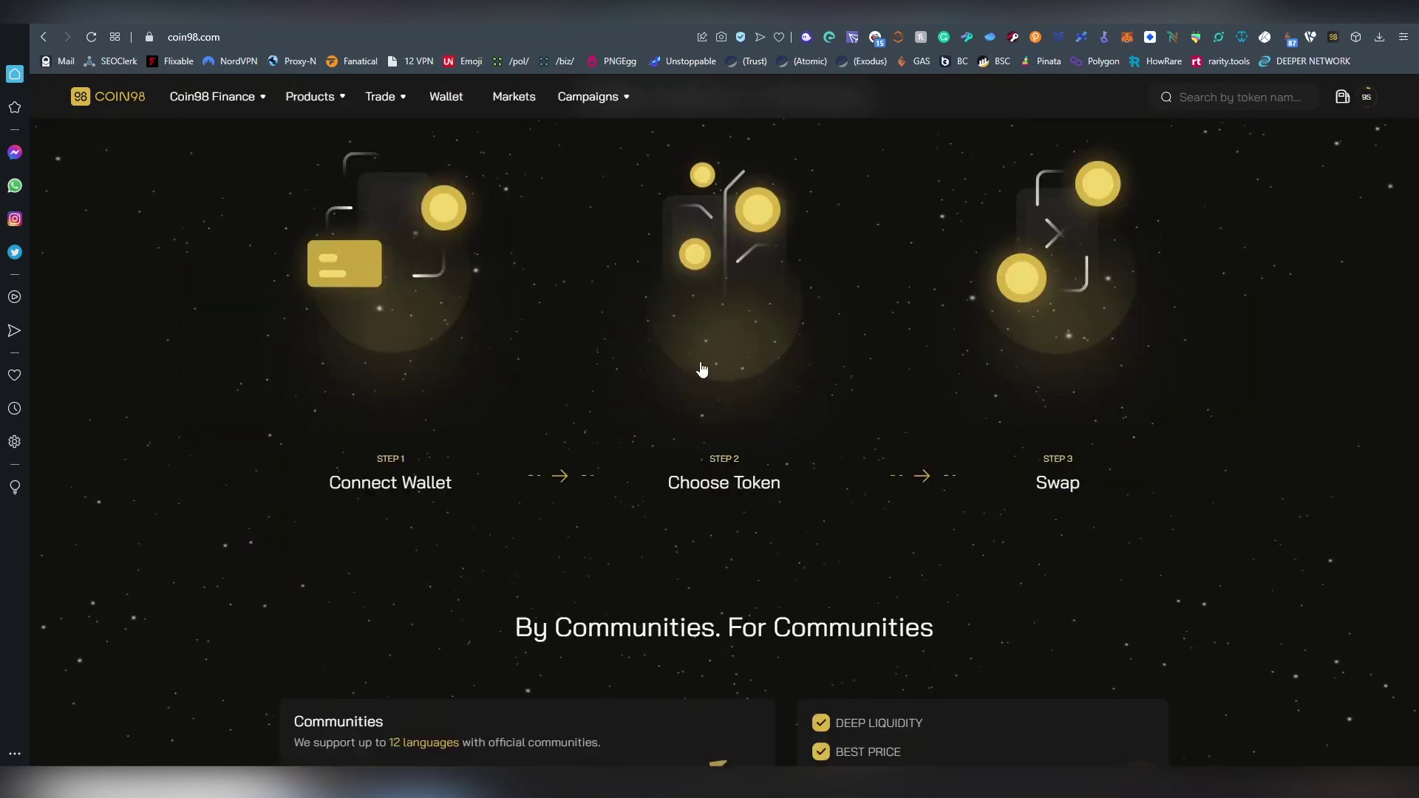
{"action": "scroll", "coordinate": [706, 370], "scroll_direction": "up", "scroll_amount": 3}
{"action": "scroll", "coordinate": [708, 371], "scroll_direction": "down", "scroll_amount": 3}
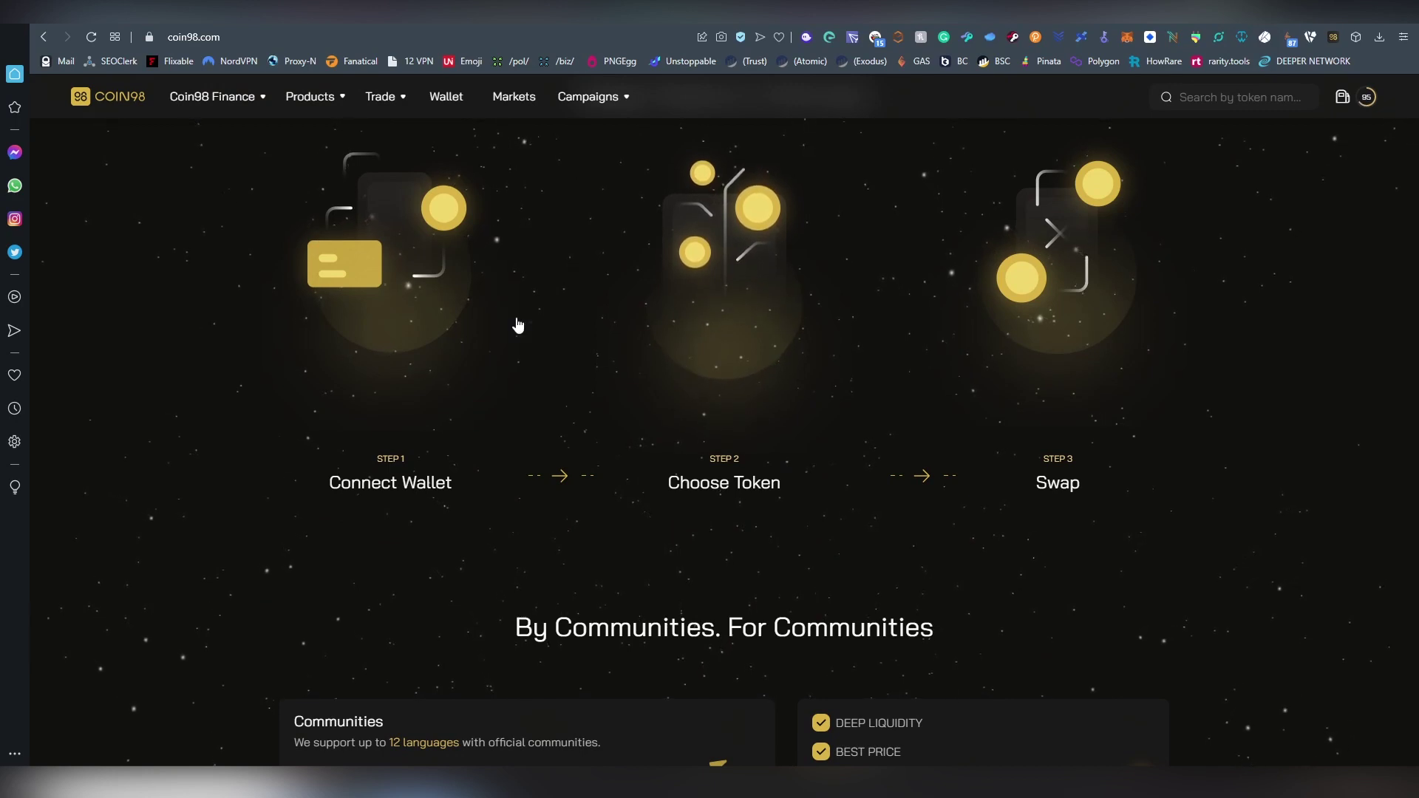
{"action": "scroll", "coordinate": [596, 358], "scroll_direction": "down", "scroll_amount": 3}
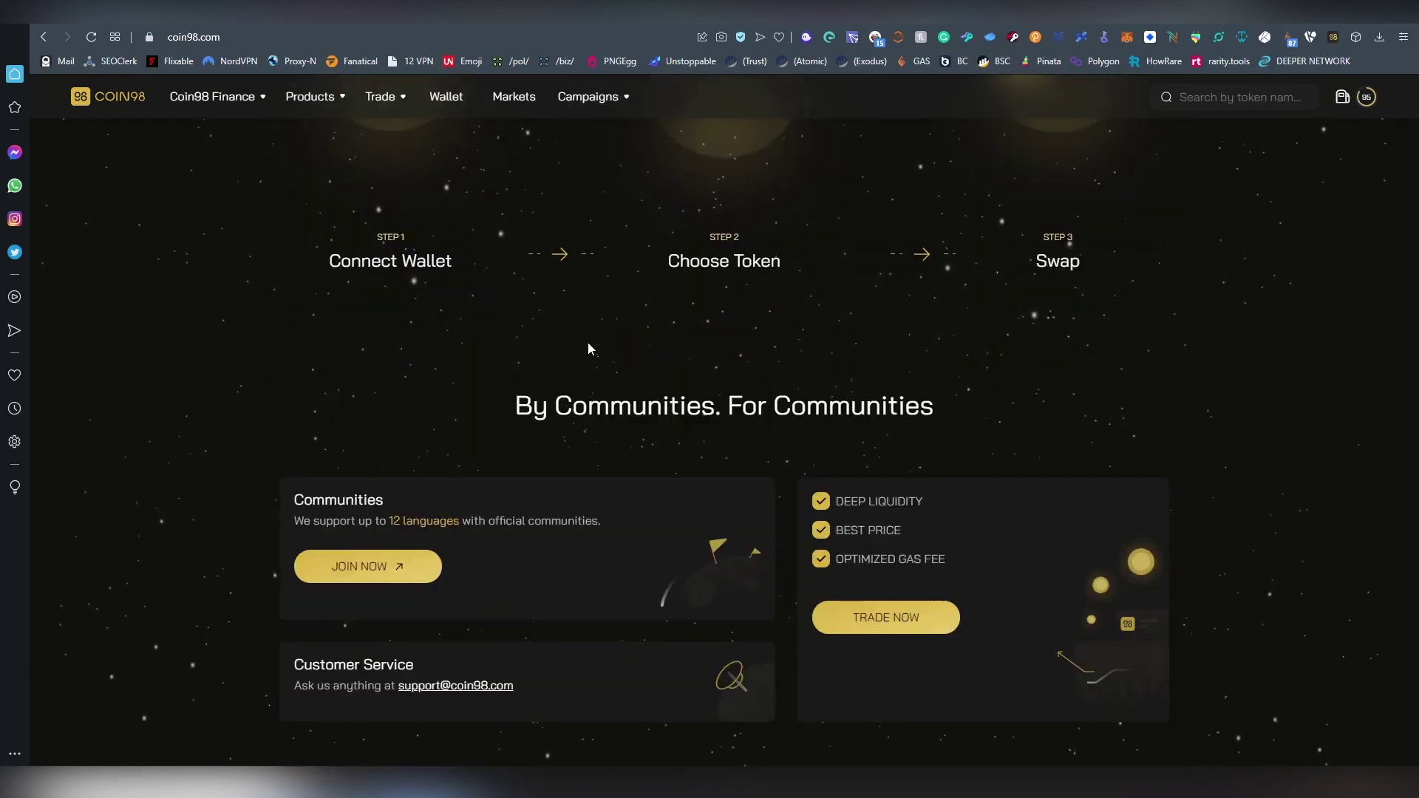
{"action": "scroll", "coordinate": [589, 348], "scroll_direction": "down", "scroll_amount": 3}
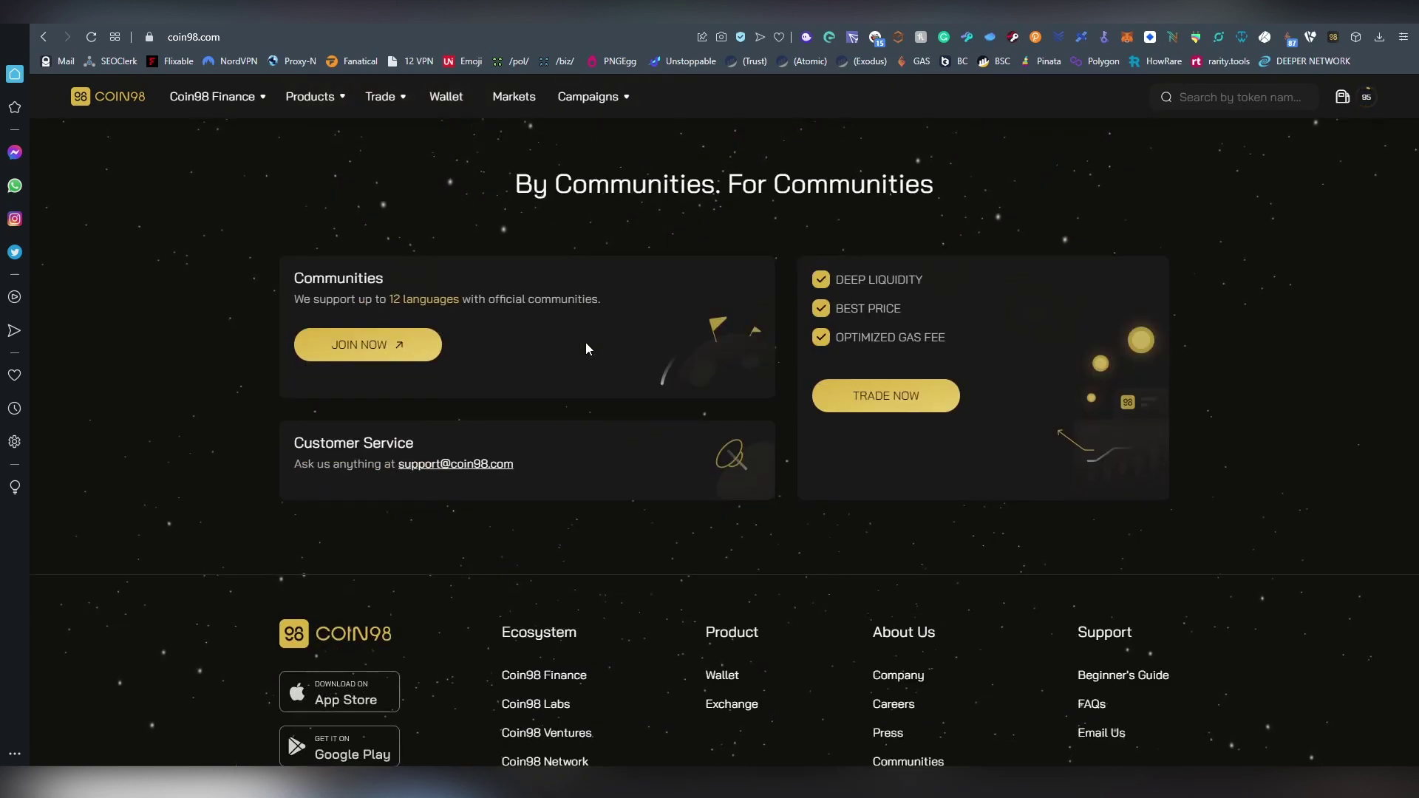
{"action": "scroll", "coordinate": [587, 348], "scroll_direction": "down", "scroll_amount": 3}
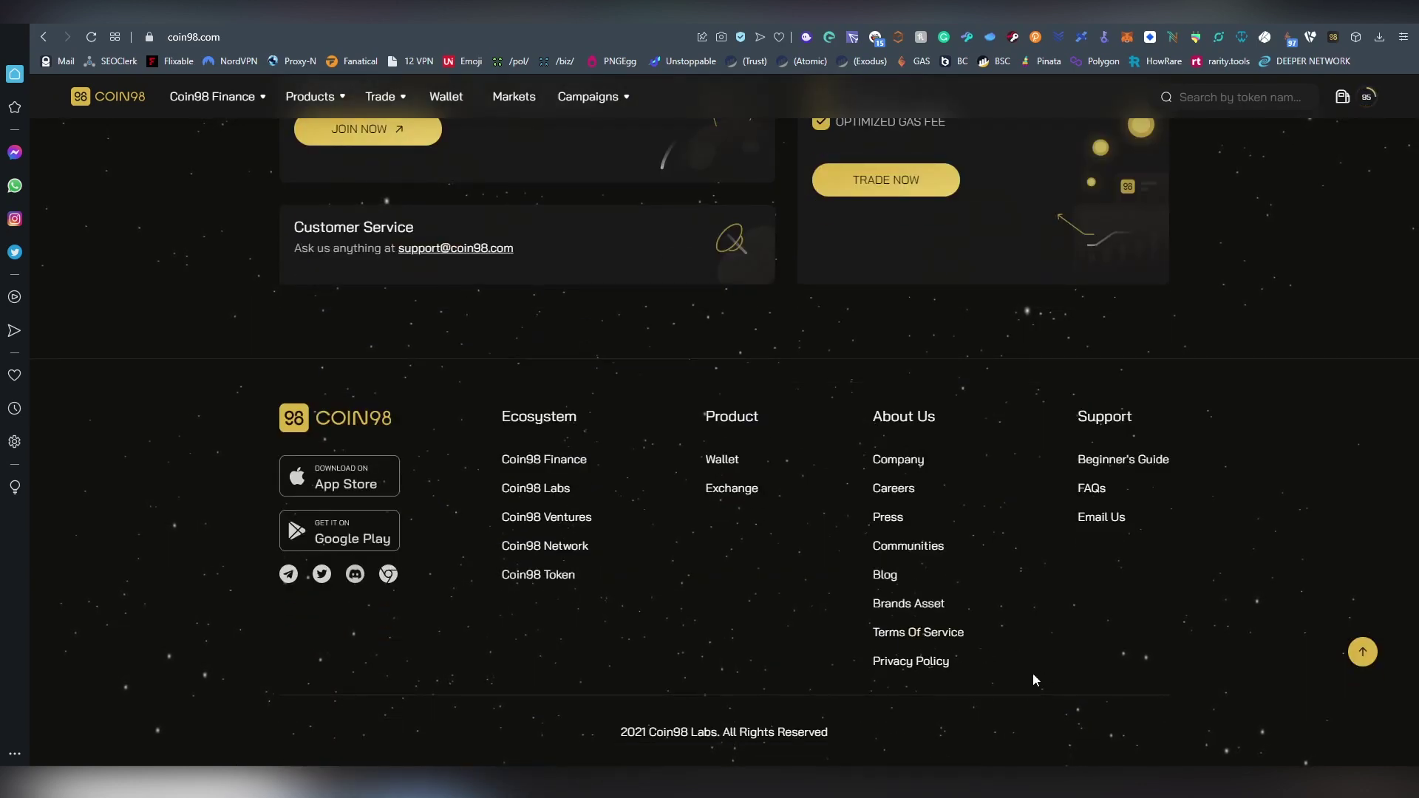
{"action": "left_click", "coordinate": [565, 579]}
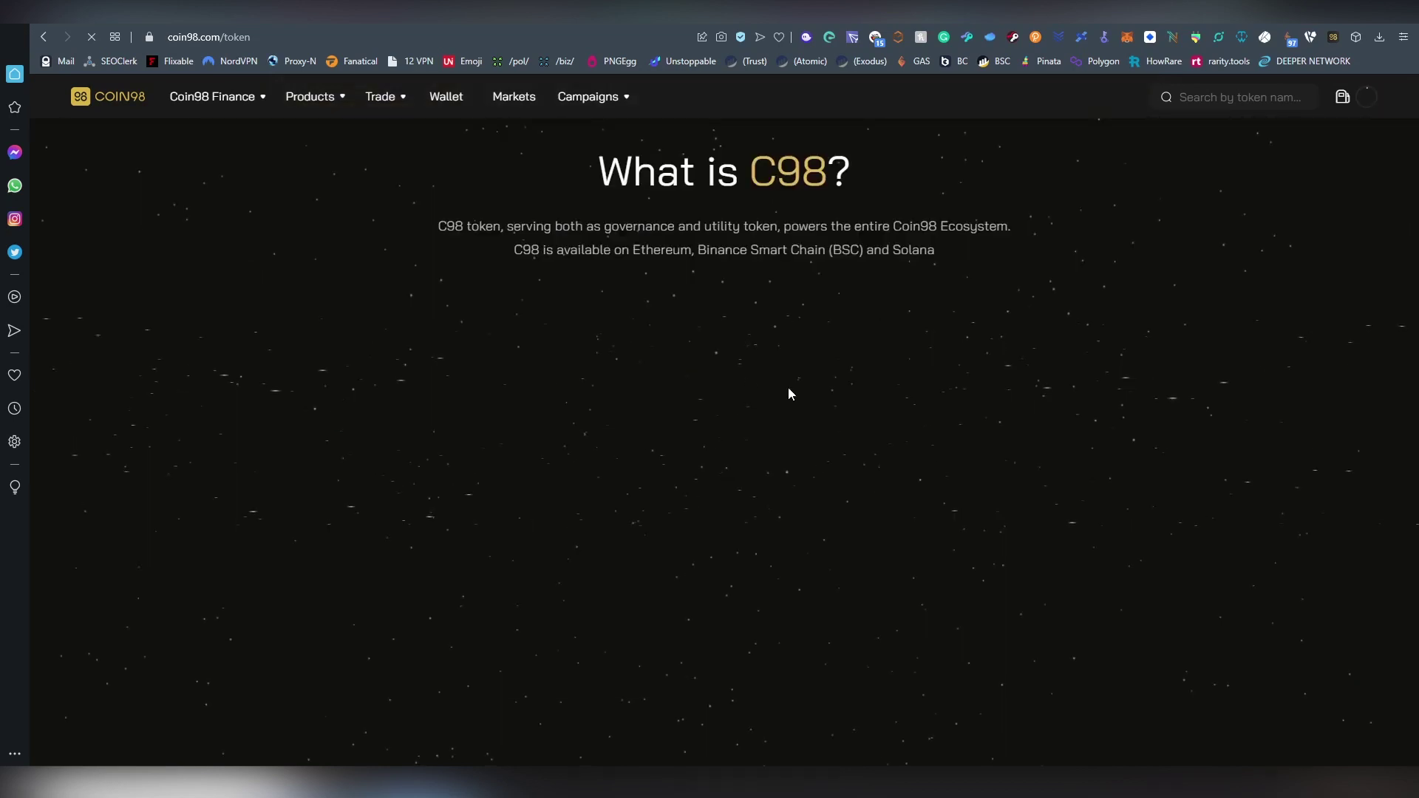
{"action": "scroll", "coordinate": [771, 339], "scroll_direction": "down", "scroll_amount": 5}
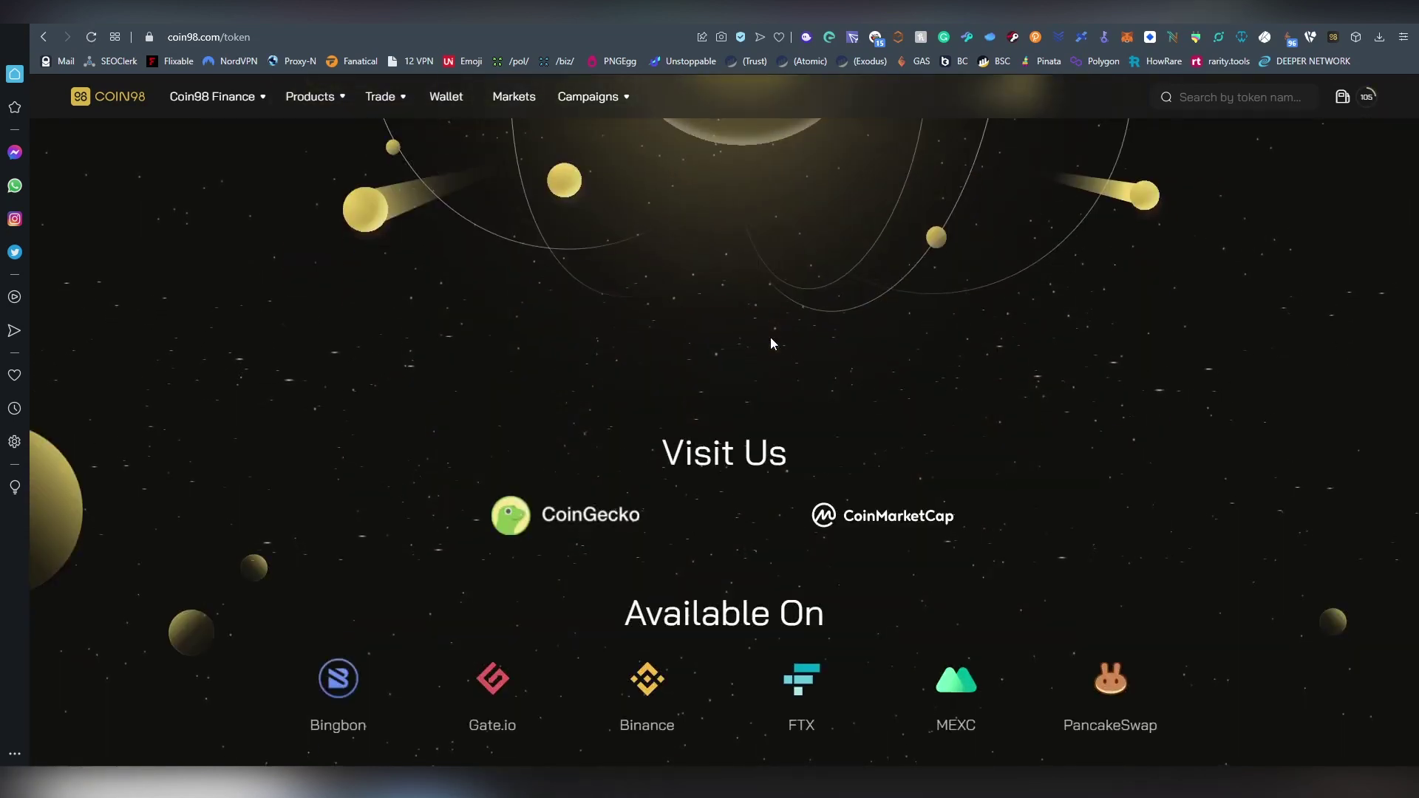
{"action": "scroll", "coordinate": [771, 337], "scroll_direction": "down", "scroll_amount": 3}
{"action": "scroll", "coordinate": [757, 330], "scroll_direction": "down", "scroll_amount": 6}
{"action": "scroll", "coordinate": [752, 332], "scroll_direction": "up", "scroll_amount": 6}
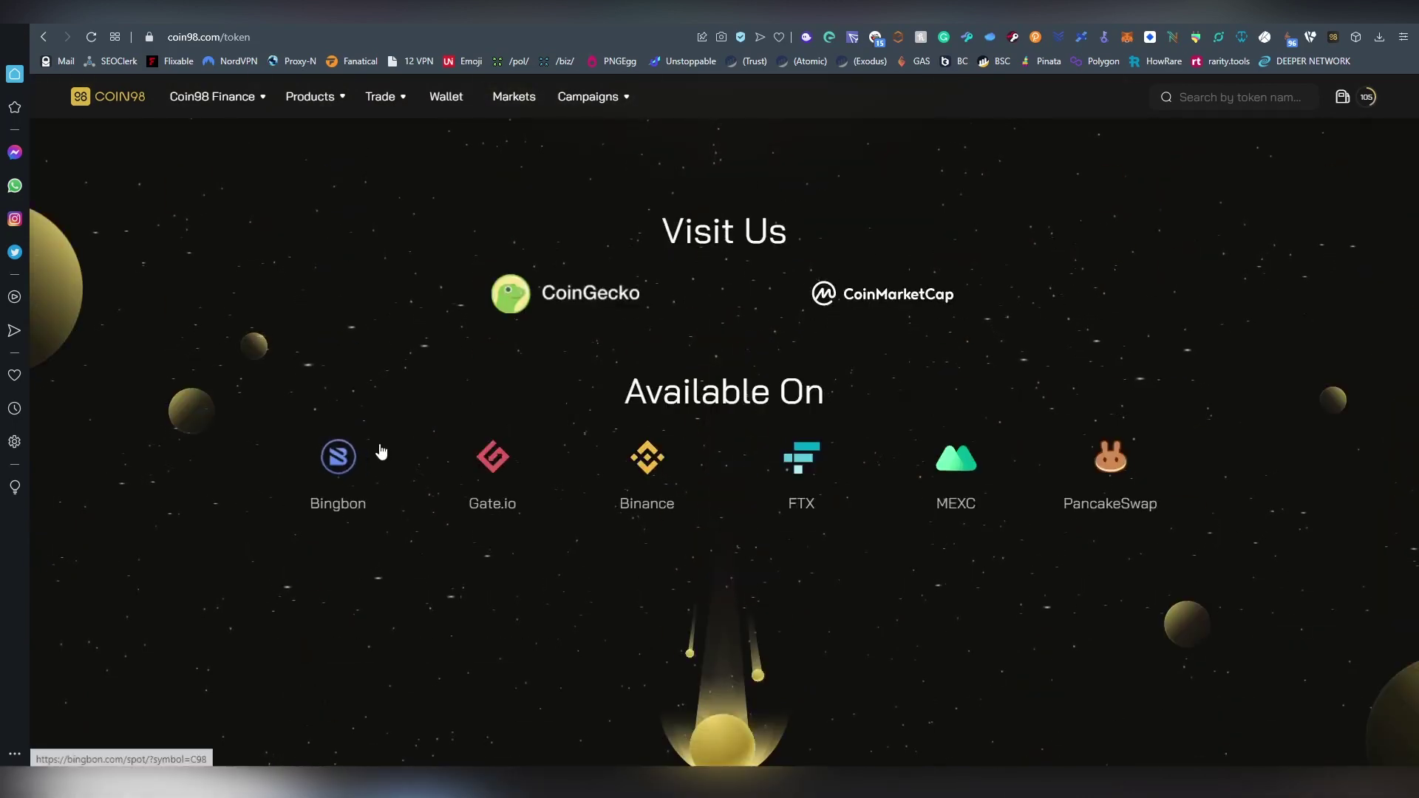
{"action": "scroll", "coordinate": [991, 529], "scroll_direction": "down", "scroll_amount": 6}
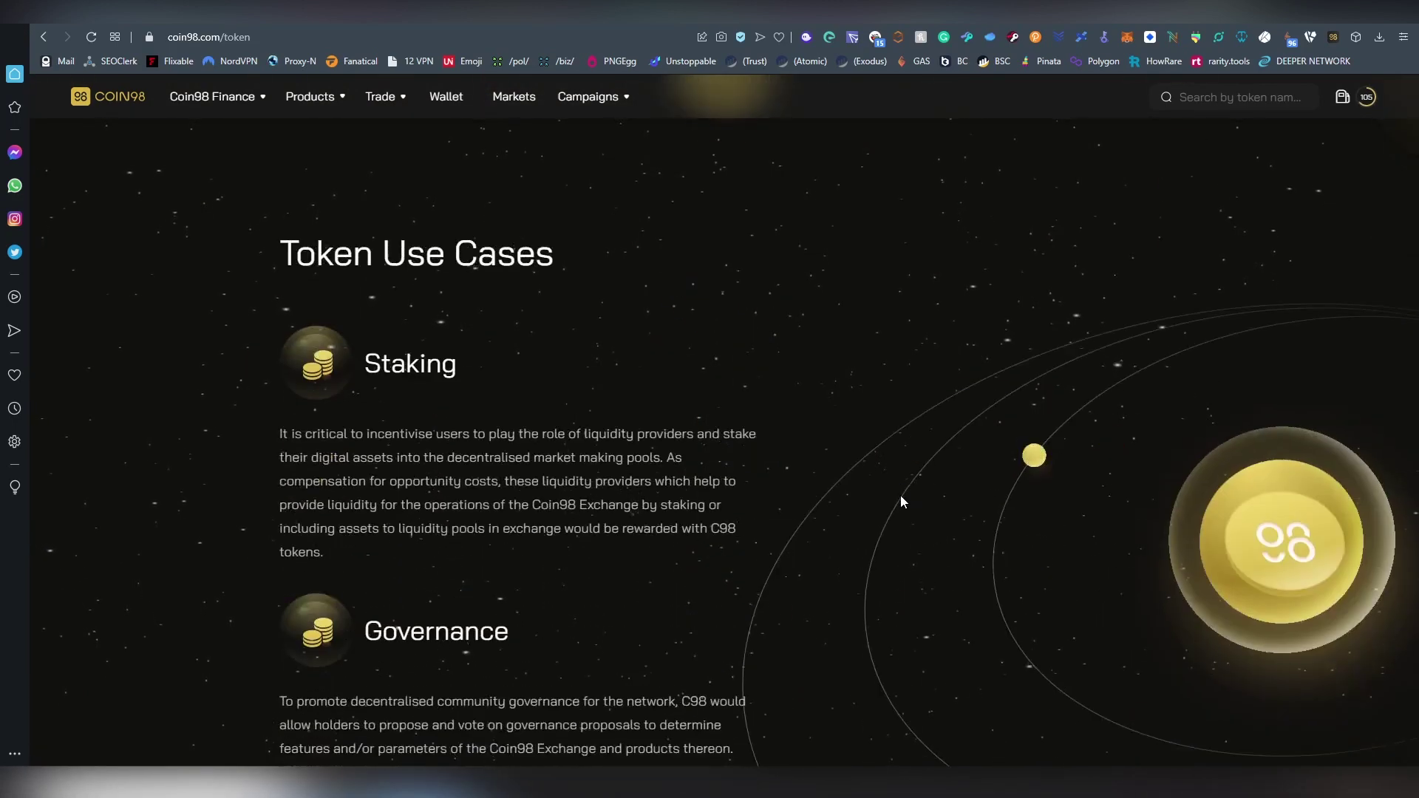
{"action": "scroll", "coordinate": [909, 595], "scroll_direction": "up", "scroll_amount": 6}
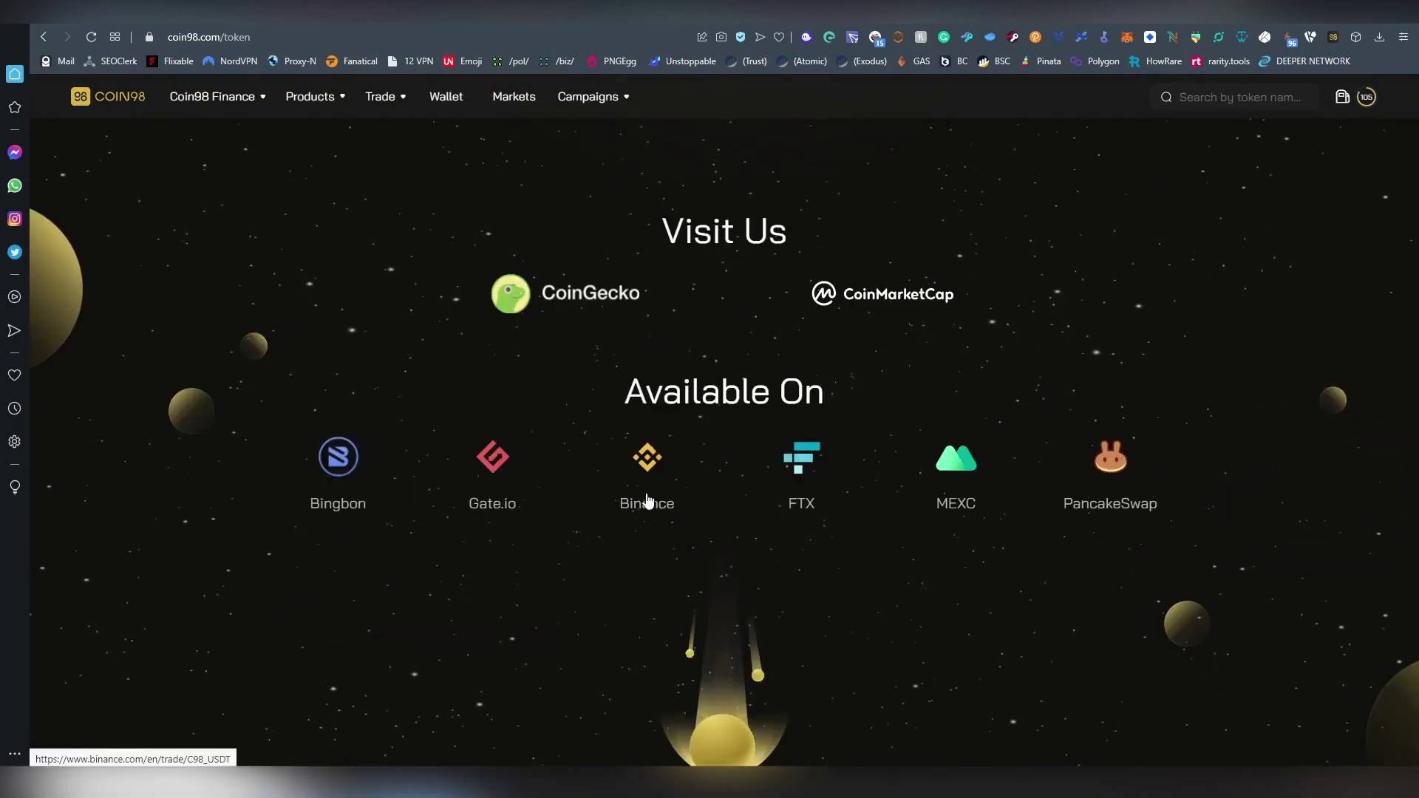
{"action": "scroll", "coordinate": [666, 500], "scroll_direction": "down", "scroll_amount": 6}
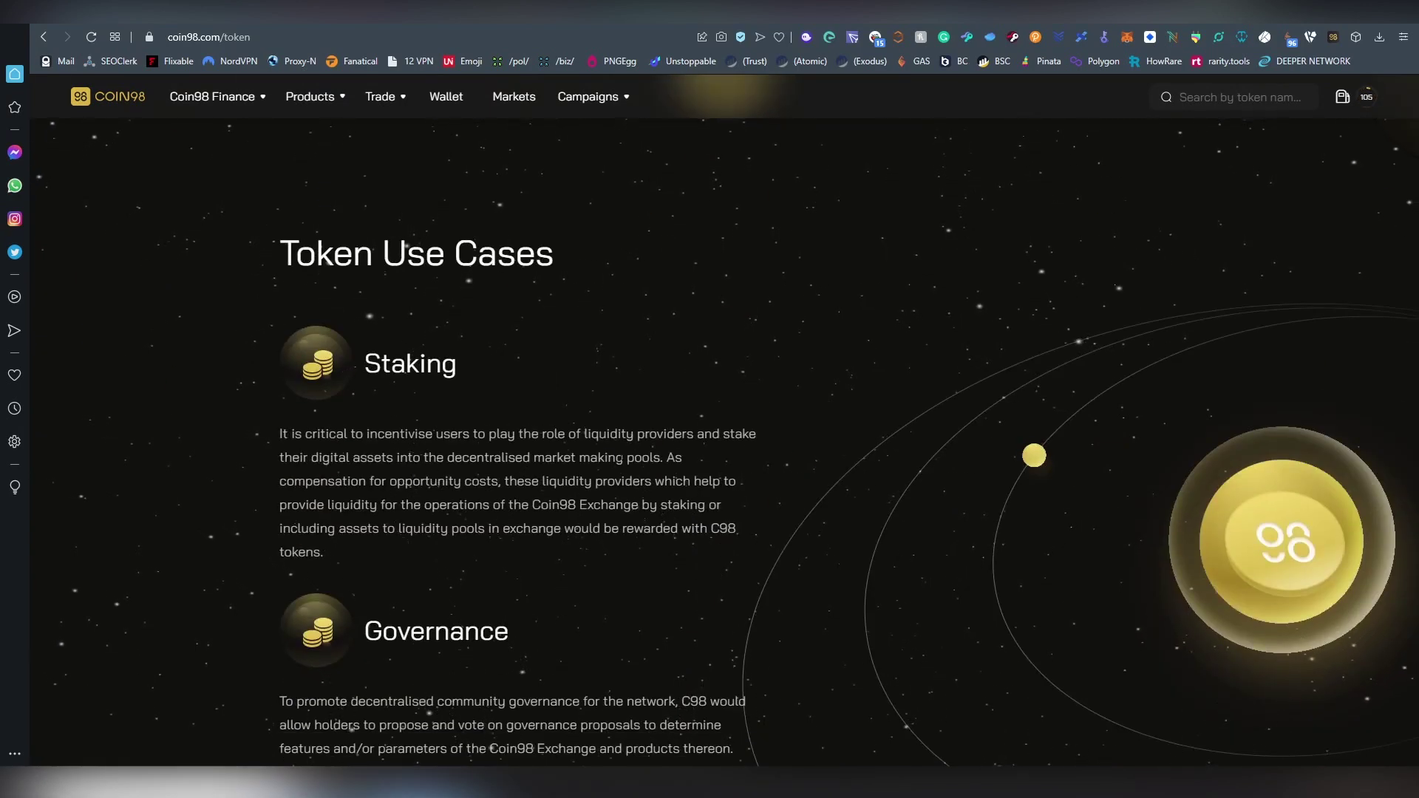
{"action": "scroll", "coordinate": [429, 714], "scroll_direction": "down", "scroll_amount": 8}
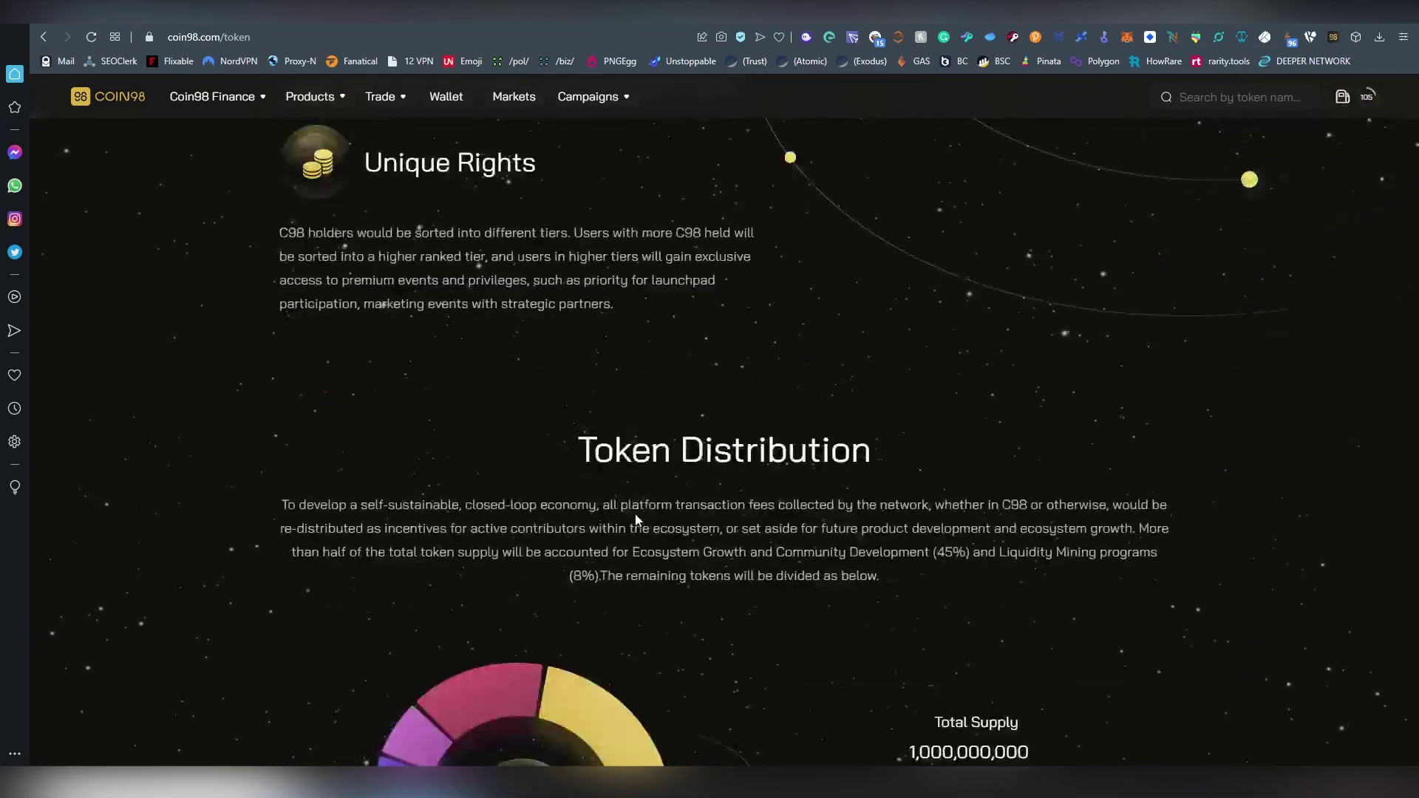
{"action": "scroll", "coordinate": [636, 520], "scroll_direction": "up", "scroll_amount": 3}
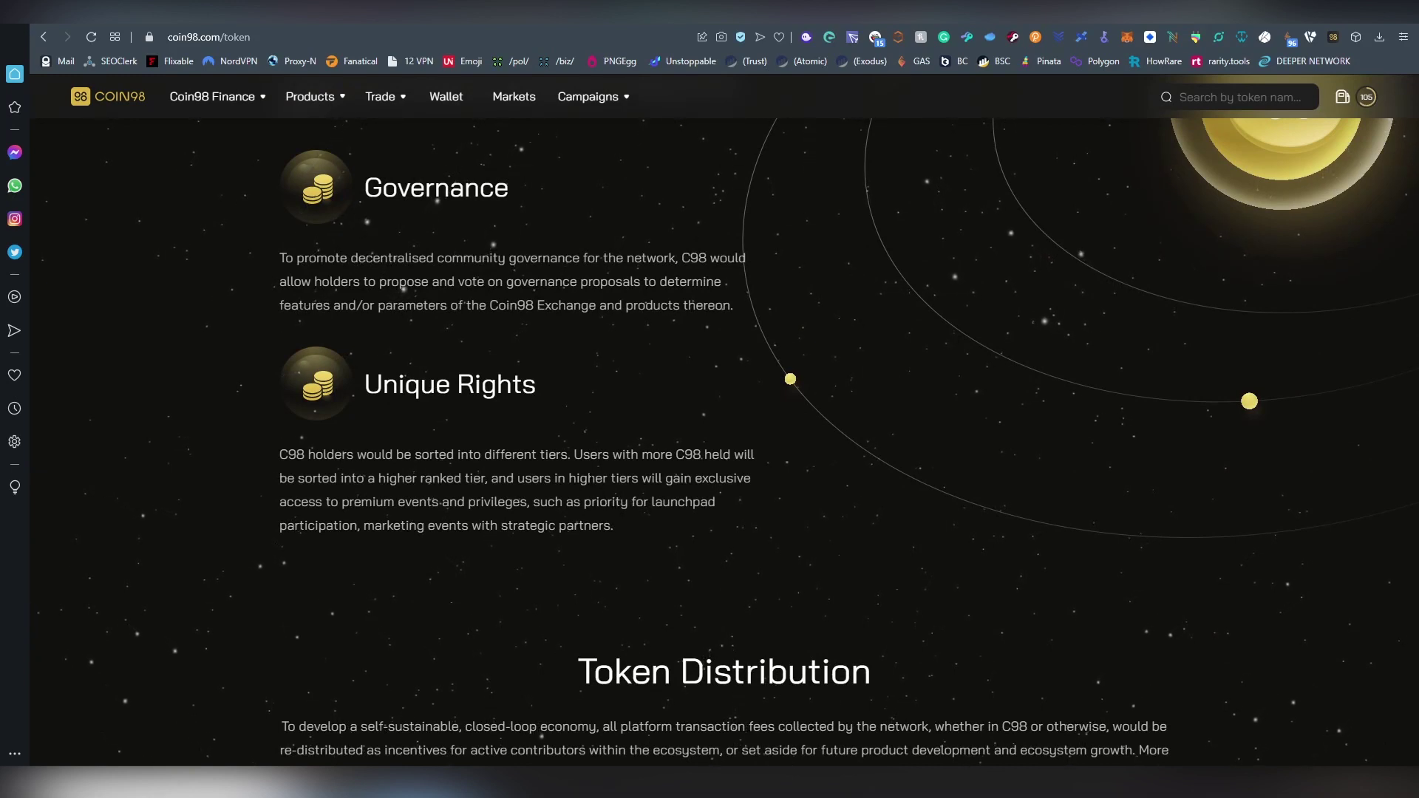
{"action": "scroll", "coordinate": [584, 481], "scroll_direction": "down", "scroll_amount": 6}
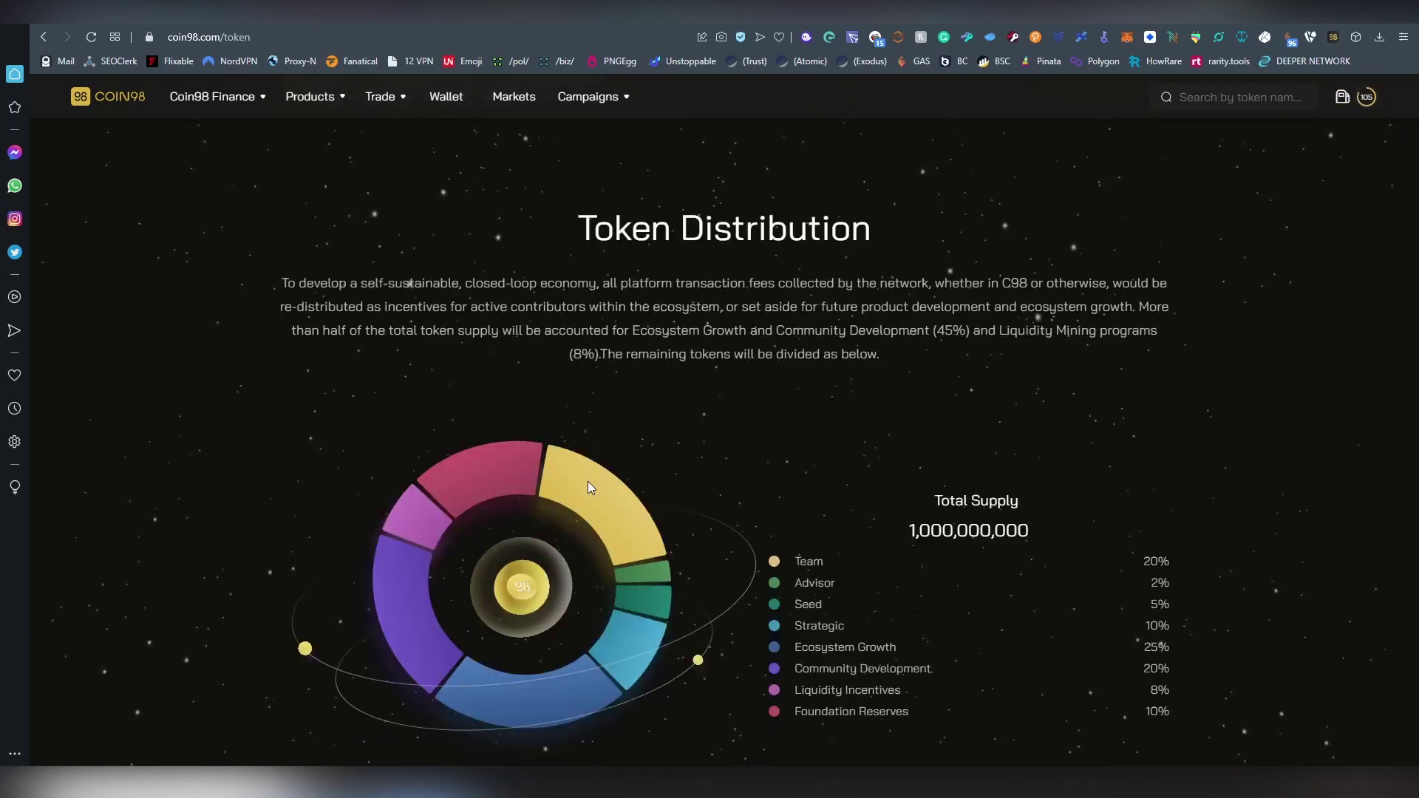
{"action": "scroll", "coordinate": [584, 485], "scroll_direction": "down", "scroll_amount": 6}
{"action": "scroll", "coordinate": [580, 478], "scroll_direction": "down", "scroll_amount": 7}
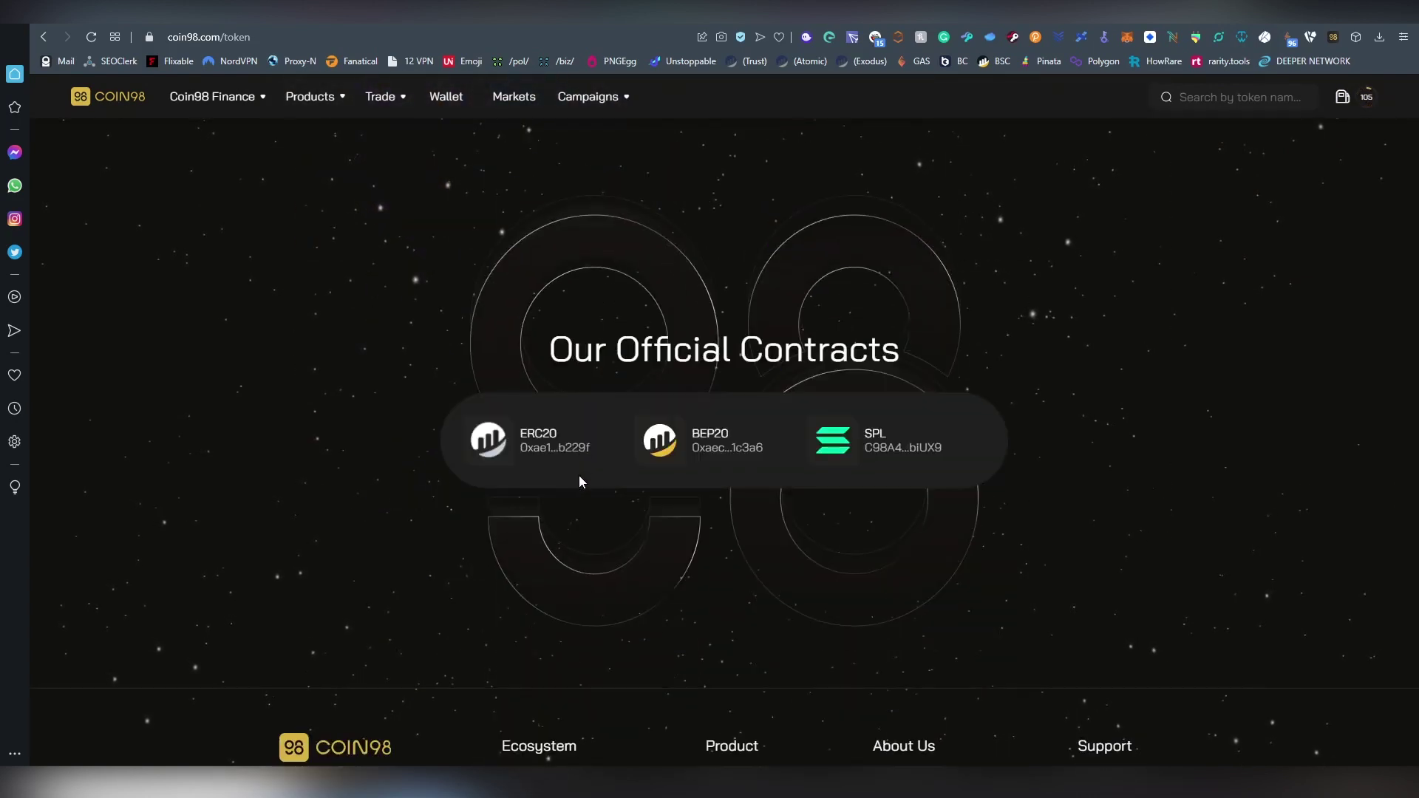
{"action": "scroll", "coordinate": [579, 479], "scroll_direction": "up", "scroll_amount": 5}
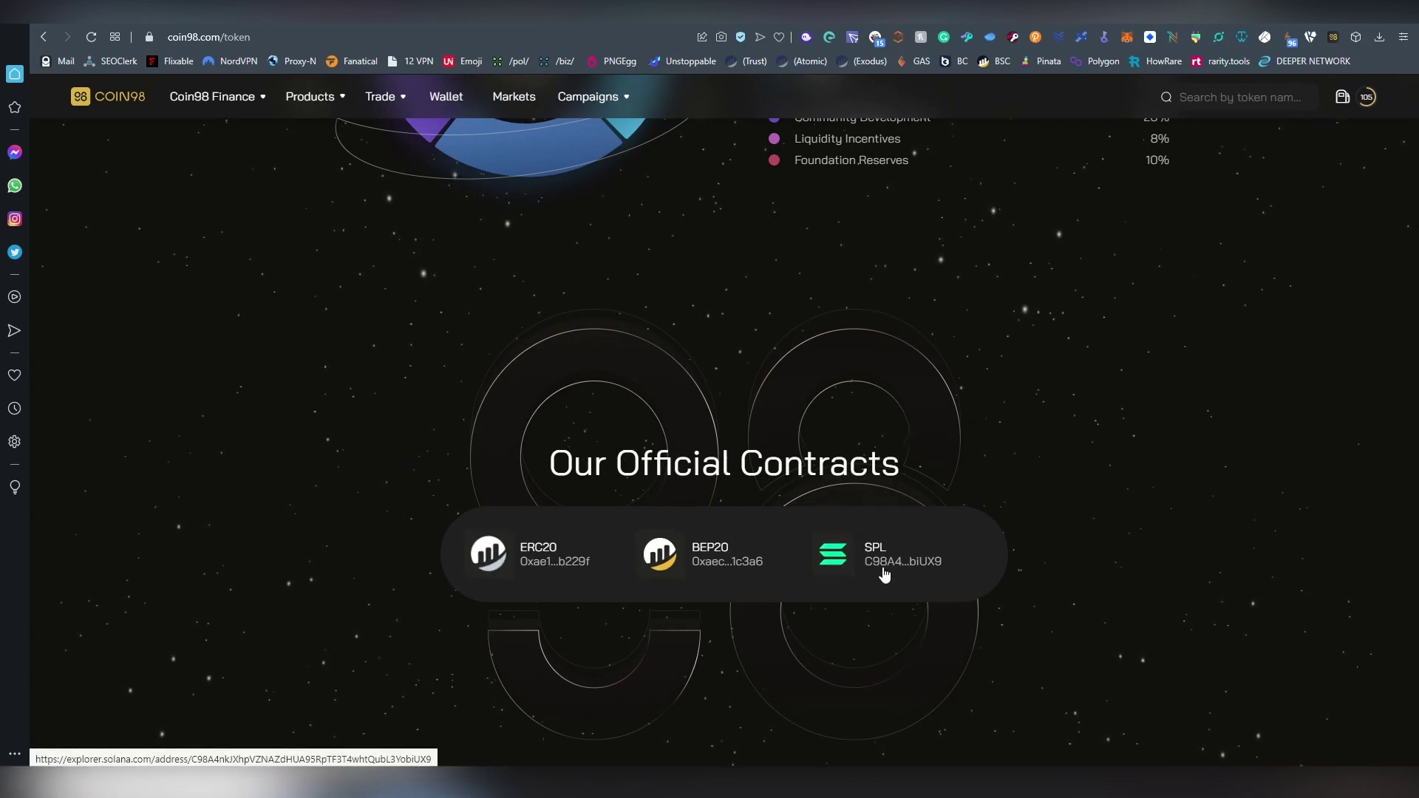
{"action": "scroll", "coordinate": [561, 585], "scroll_direction": "up", "scroll_amount": 1}
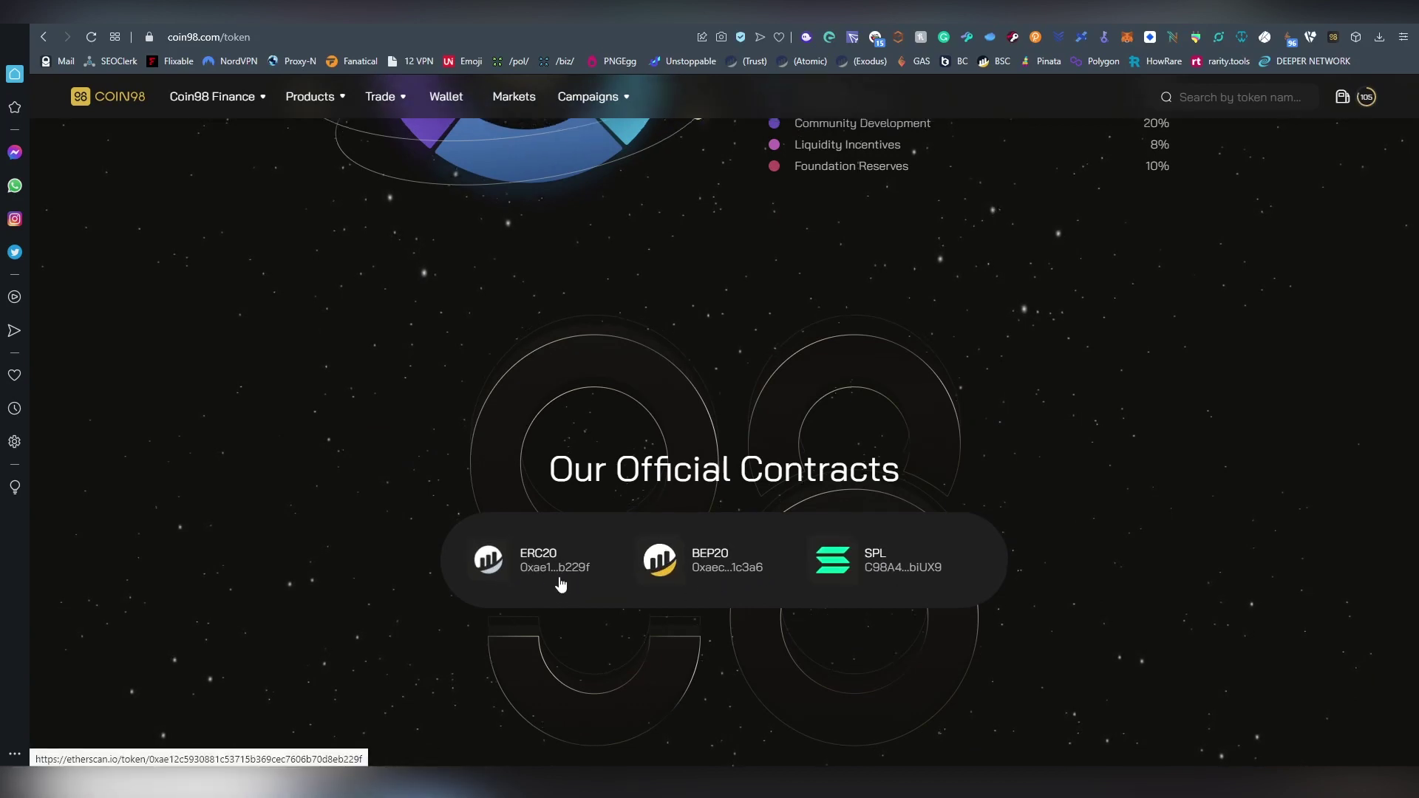
{"action": "scroll", "coordinate": [559, 581], "scroll_direction": "up", "scroll_amount": 10}
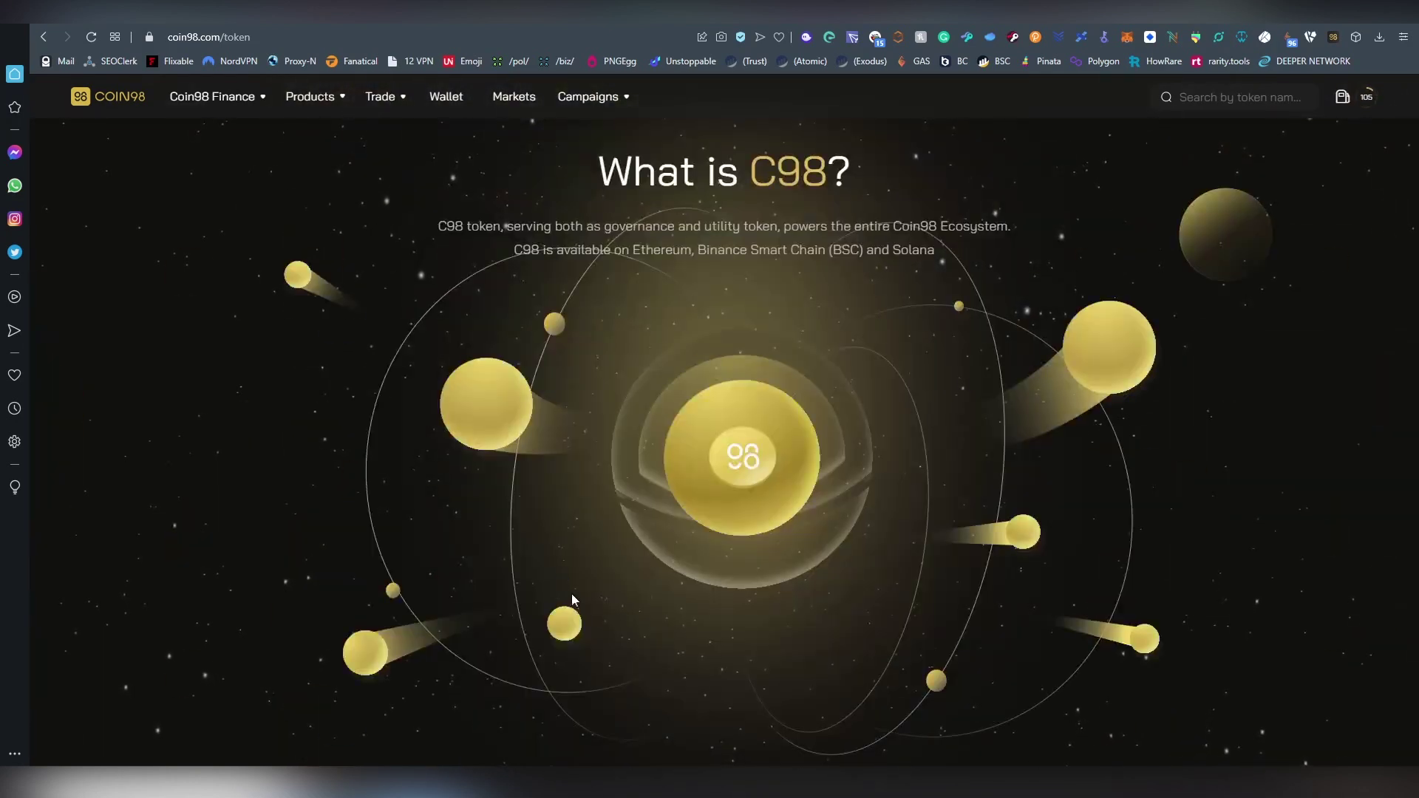